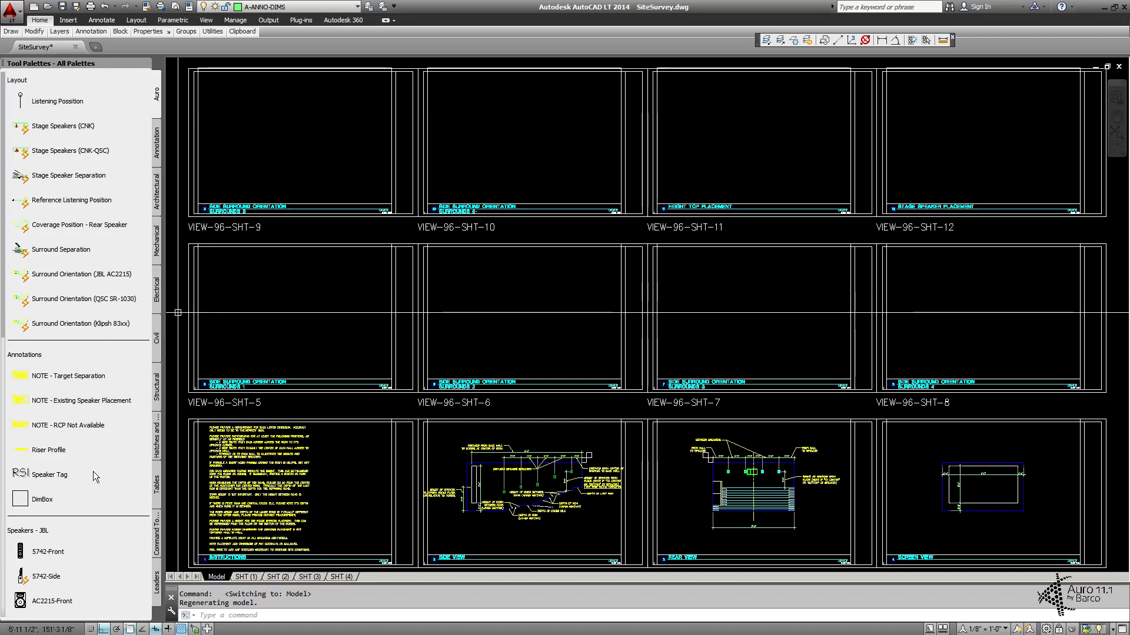
# - Look through the Auro tool palette's layout, annotation and JBL speaker blocks, and read the survey notes on the Instructions sheet
pyautogui.scroll(-3, 70, 547)
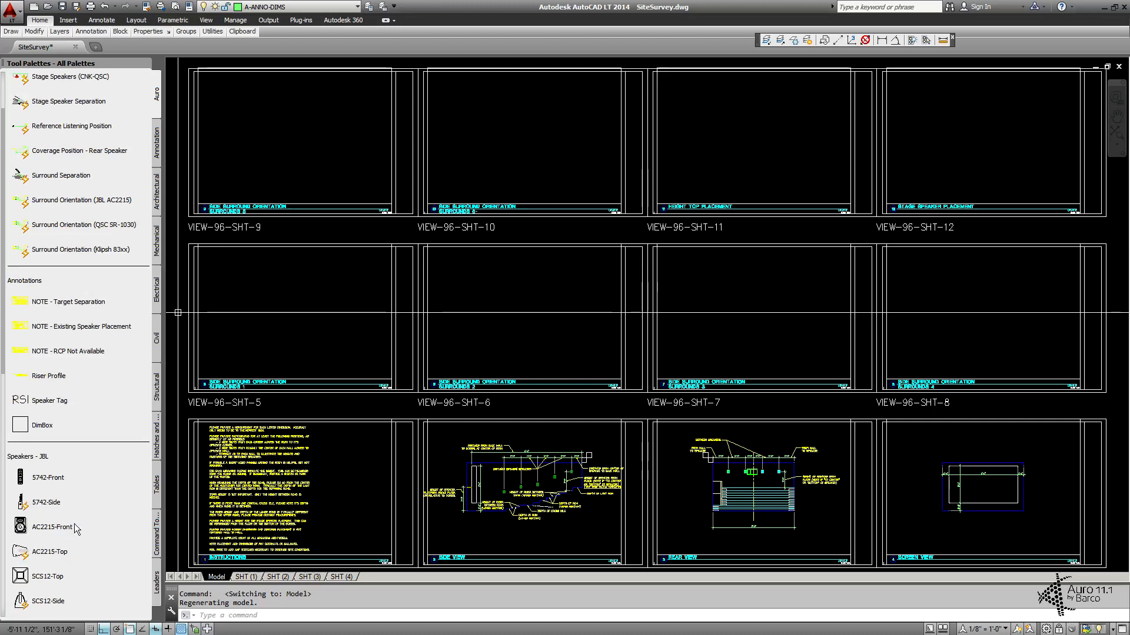
pyautogui.scroll(3, 99, 501)
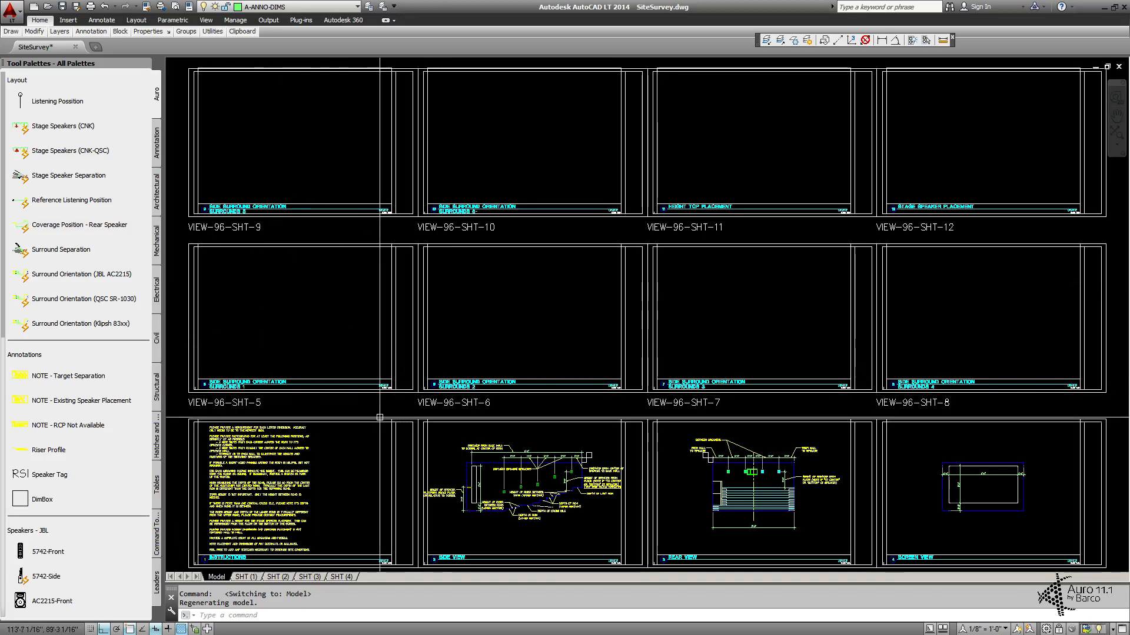
pyautogui.scroll(2, 270, 489)
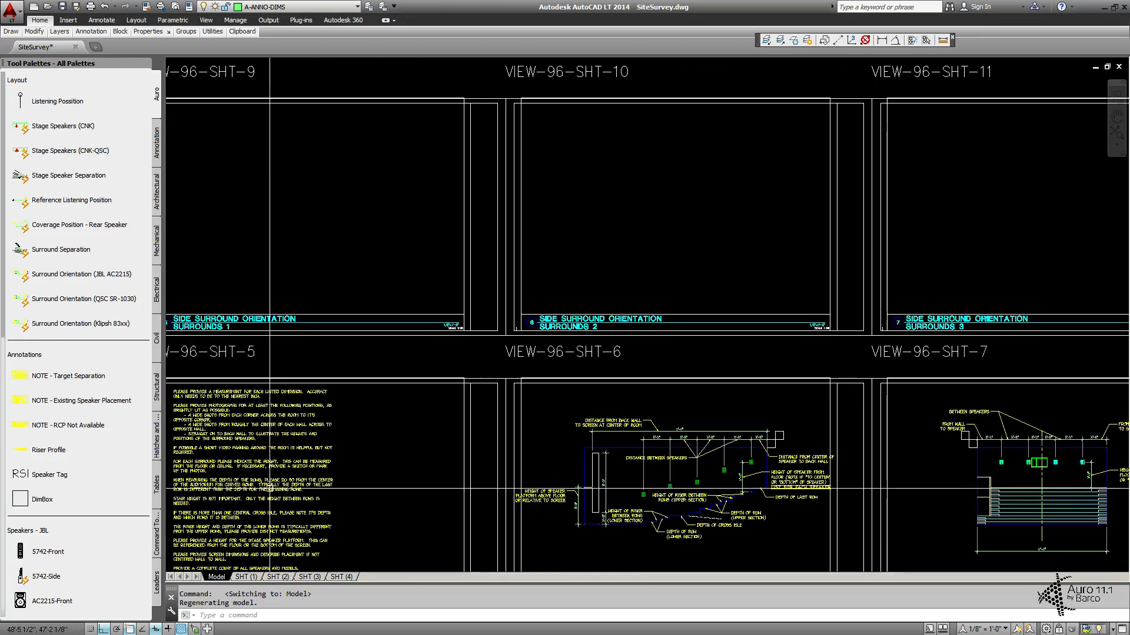
pyautogui.scroll(4, 269, 488)
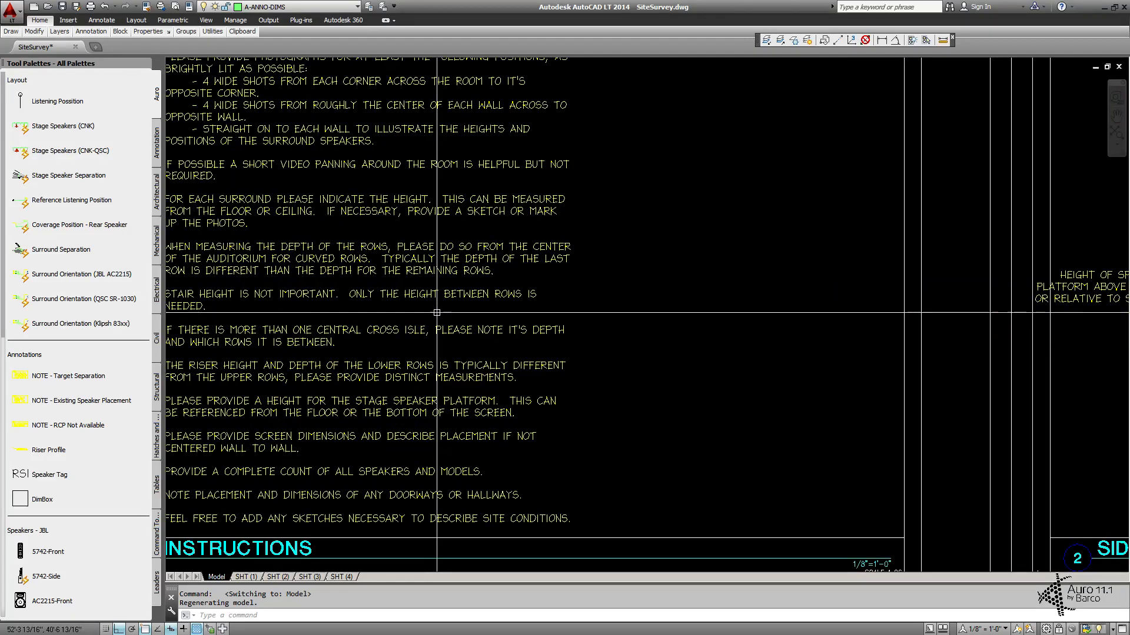
pyautogui.scroll(-3, 444, 258)
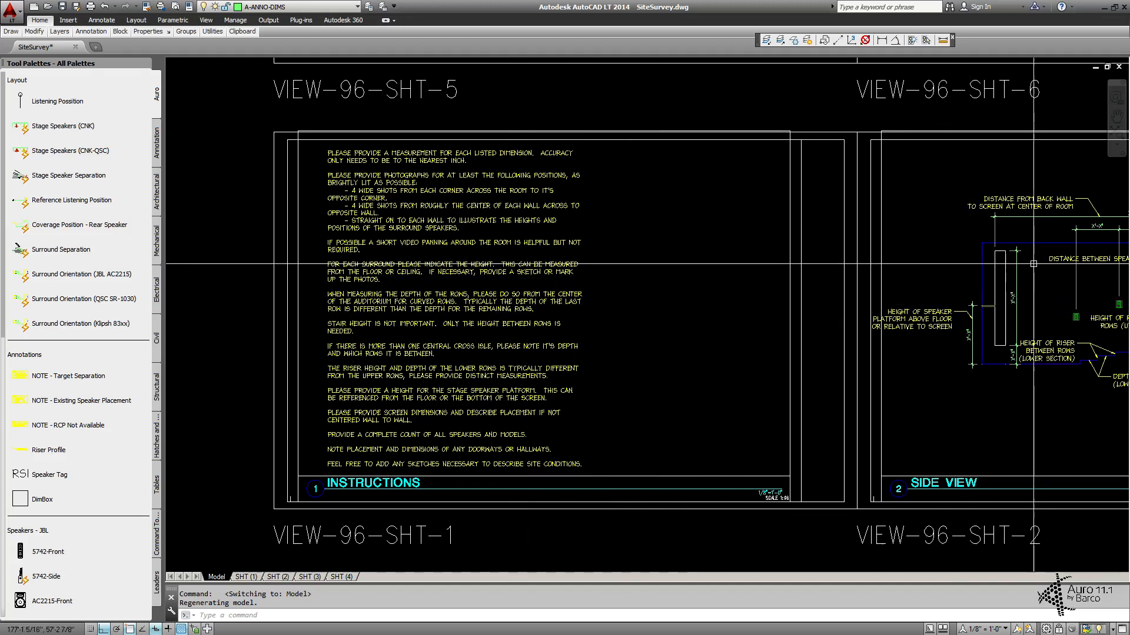
# - Compare the Instructions notes on surround height, row depth, riser height and cross aisle with the dimensions called out in the Side View
pyautogui.moveTo(996, 285); pyautogui.dragTo(776, 281, button='middle')
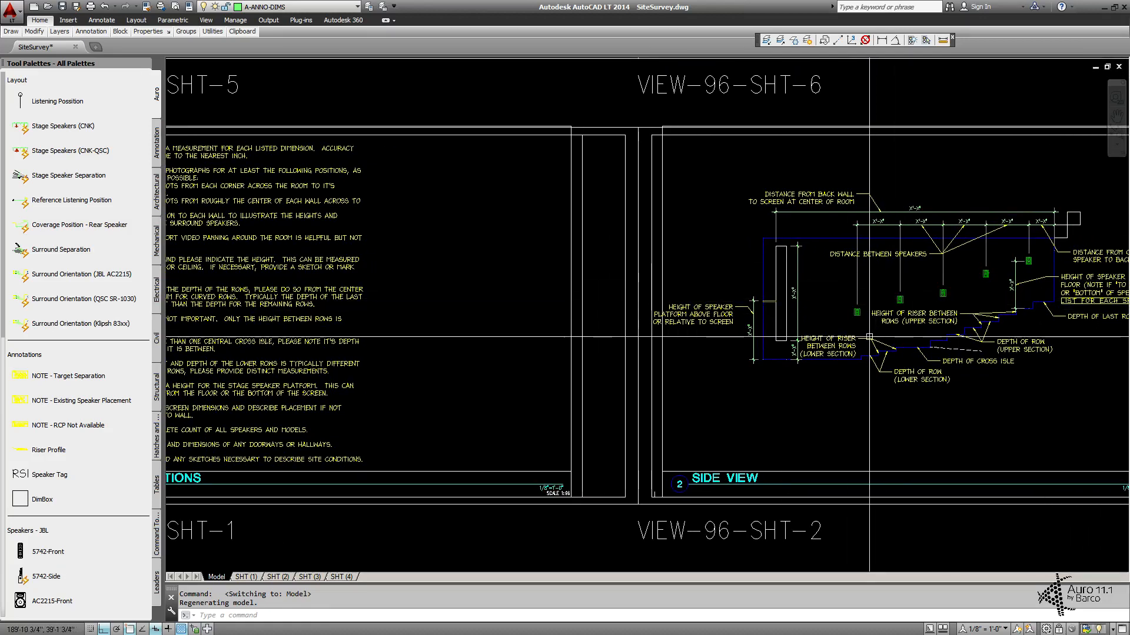
pyautogui.moveTo(425, 312); pyautogui.dragTo(551, 301, button='middle')
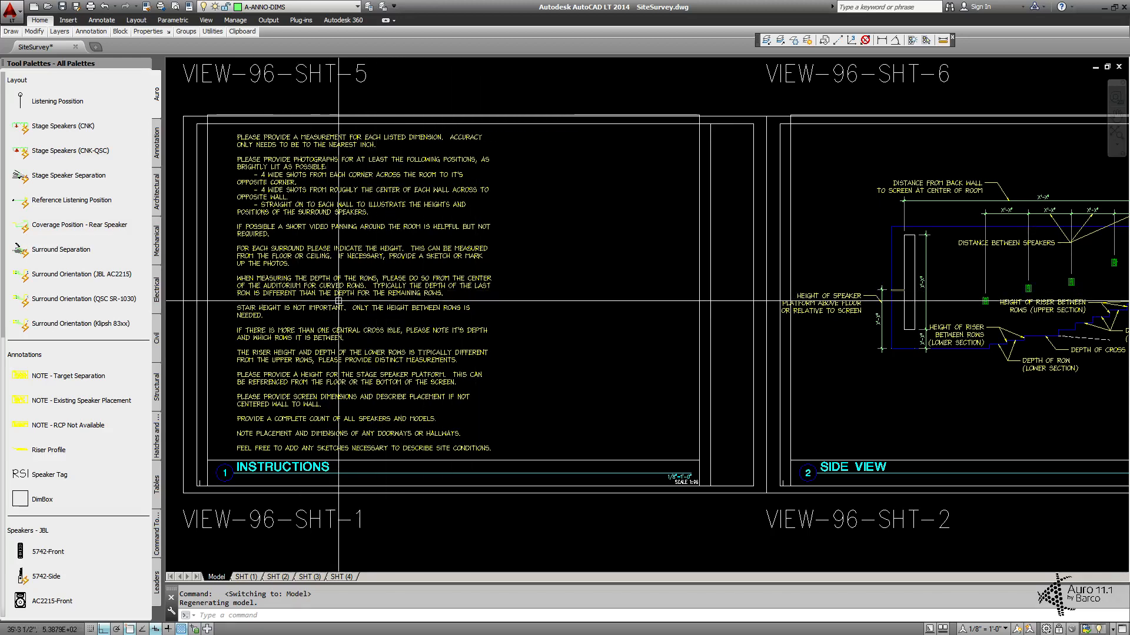
pyautogui.moveTo(938, 301); pyautogui.dragTo(785, 301, button='middle')
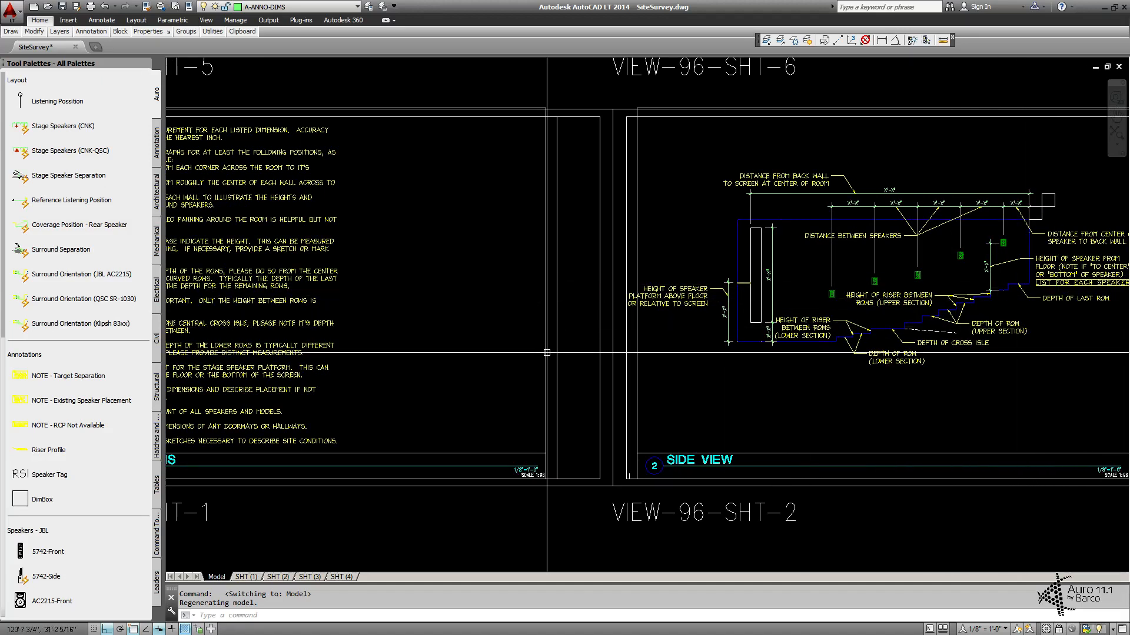
pyautogui.moveTo(546, 352); pyautogui.dragTo(678, 357, button='middle')
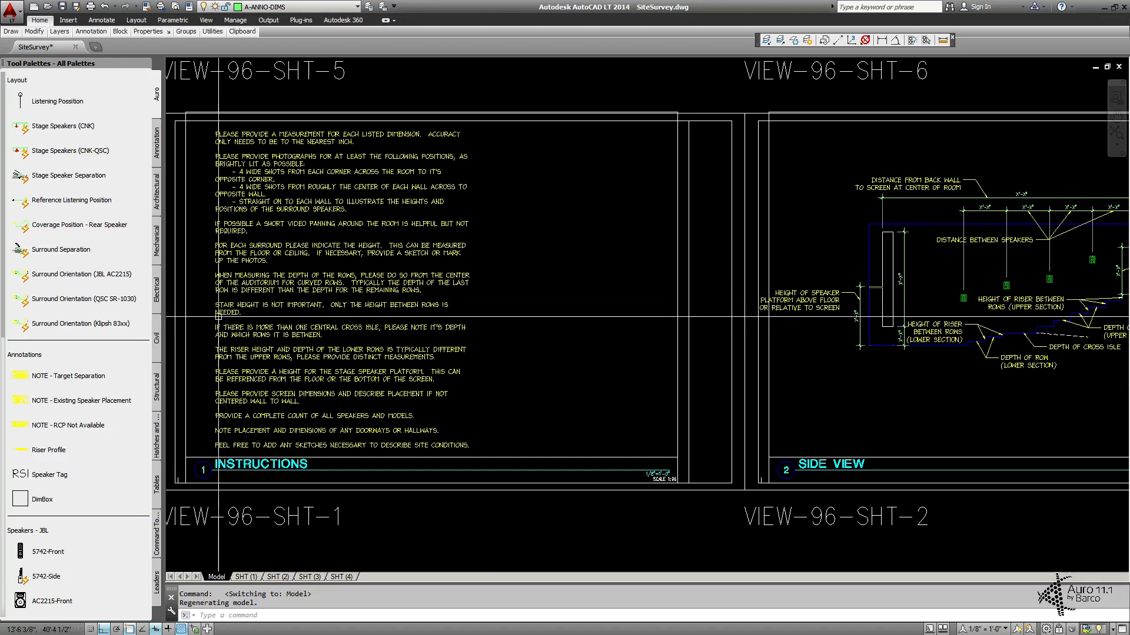
pyautogui.moveTo(1015, 319); pyautogui.dragTo(965, 316, button='middle')
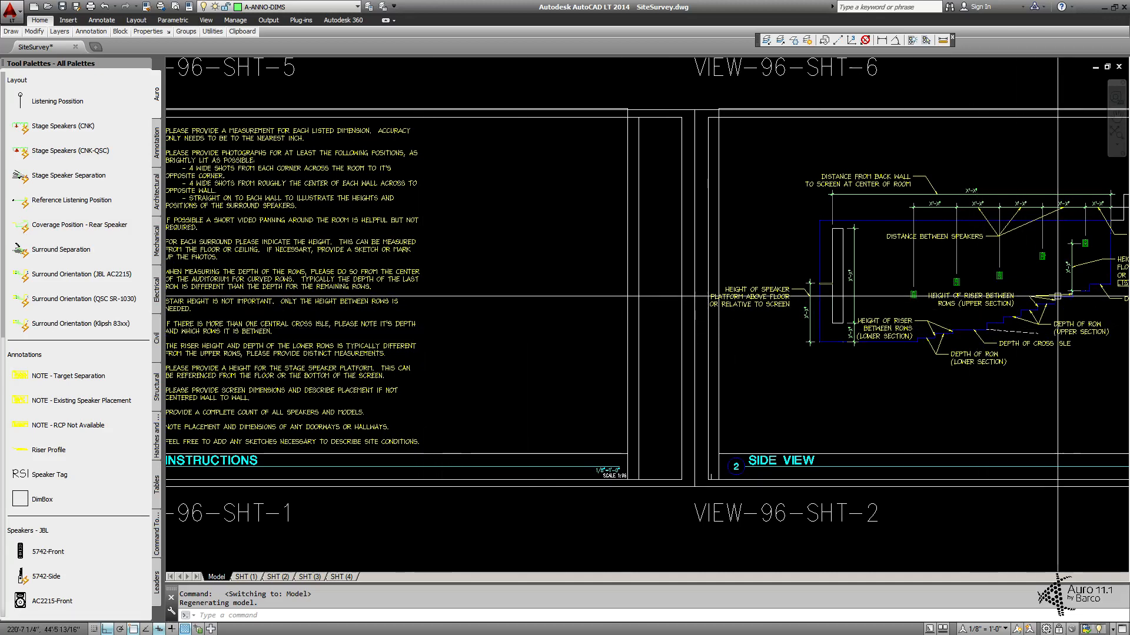
pyautogui.moveTo(635, 373); pyautogui.dragTo(717, 363, button='middle')
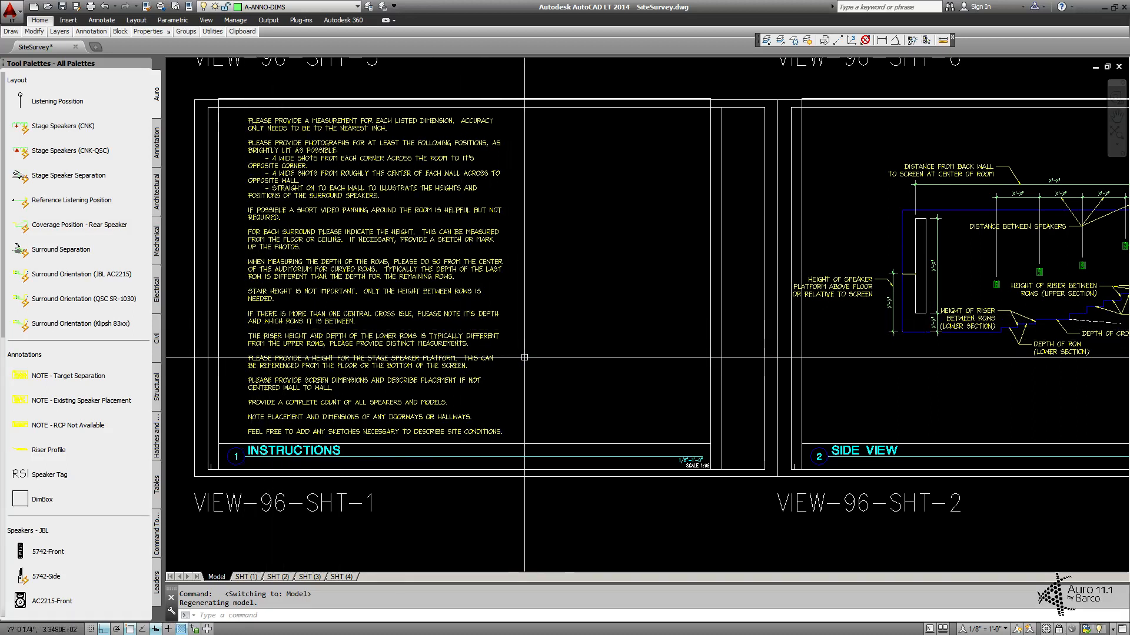
pyautogui.moveTo(889, 312); pyautogui.dragTo(799, 309, button='middle')
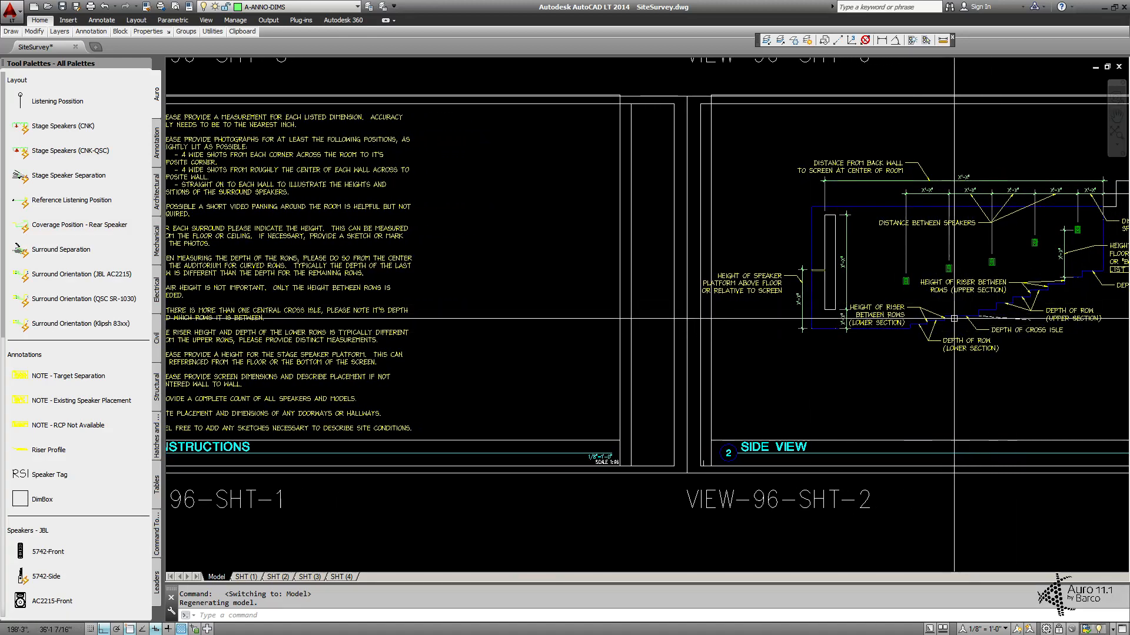
pyautogui.moveTo(979, 316); pyautogui.dragTo(958, 313, button='middle')
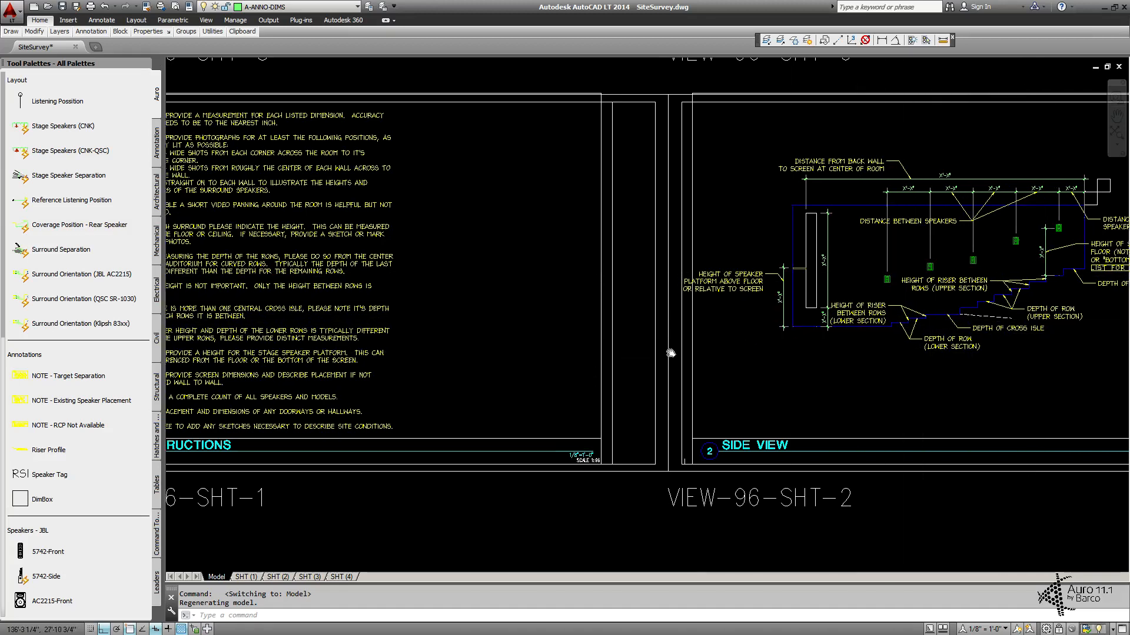
pyautogui.moveTo(628, 350); pyautogui.dragTo(760, 347, button='middle')
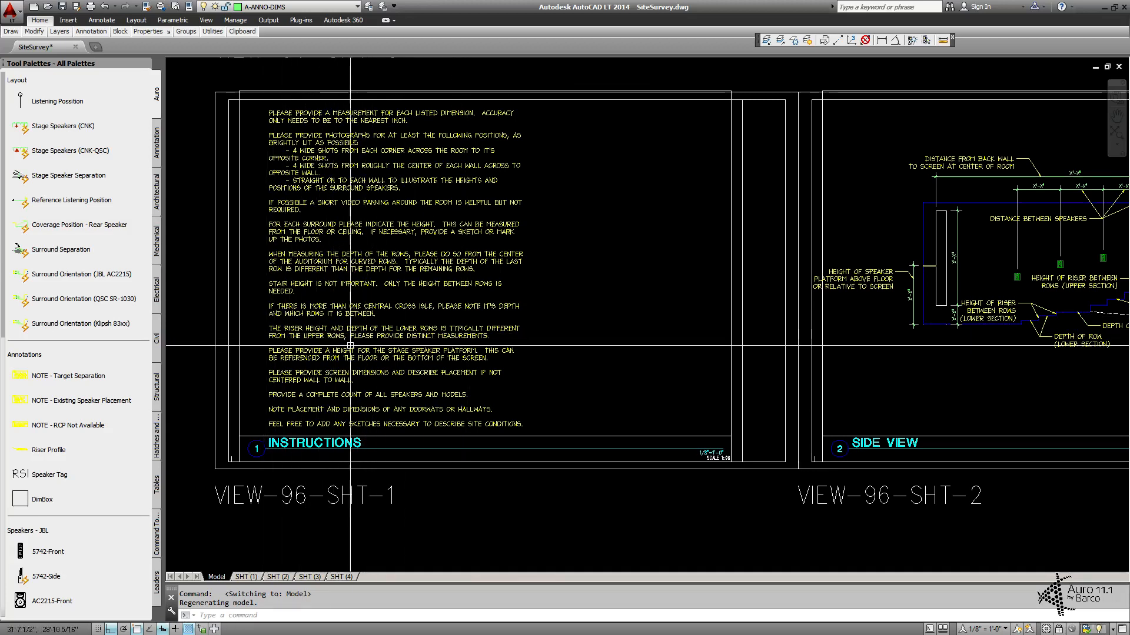
pyautogui.moveTo(578, 331); pyautogui.dragTo(547, 327, button='middle')
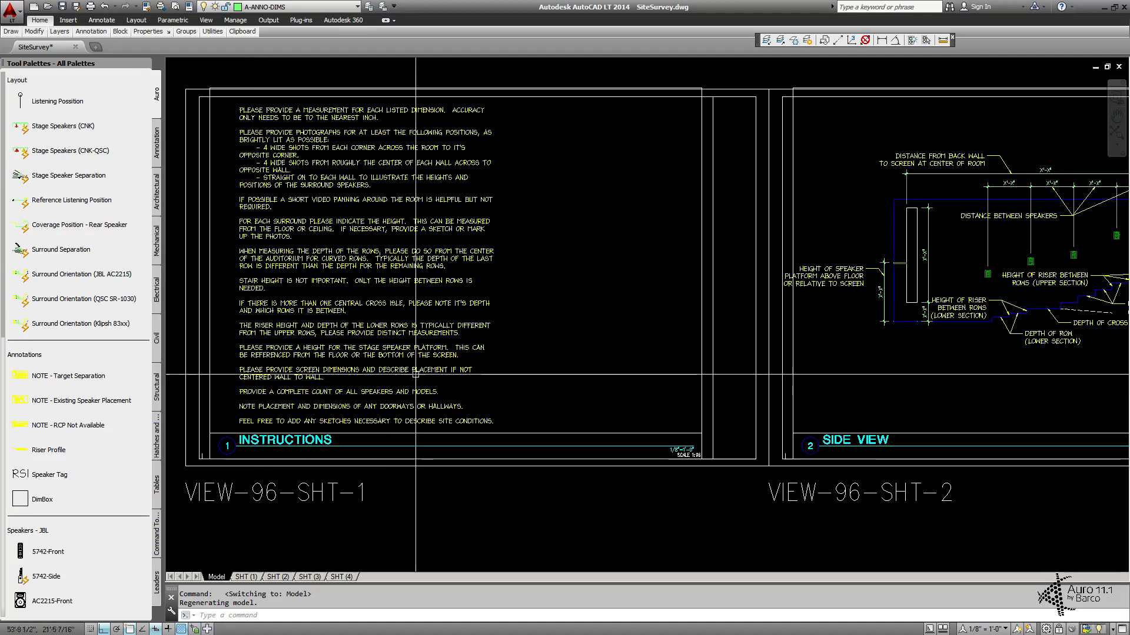
# - Examine the dimensions requested in the Side View, Rear View and Screen View sheets, including the screen's size and placement, and return to the Instructions
pyautogui.moveTo(989, 271); pyautogui.dragTo(474, 279, button='middle')
pyautogui.scroll(2, 473, 278)
pyautogui.moveTo(860, 258); pyautogui.dragTo(758, 263, button='middle')
pyautogui.scroll(-2, 757, 264)
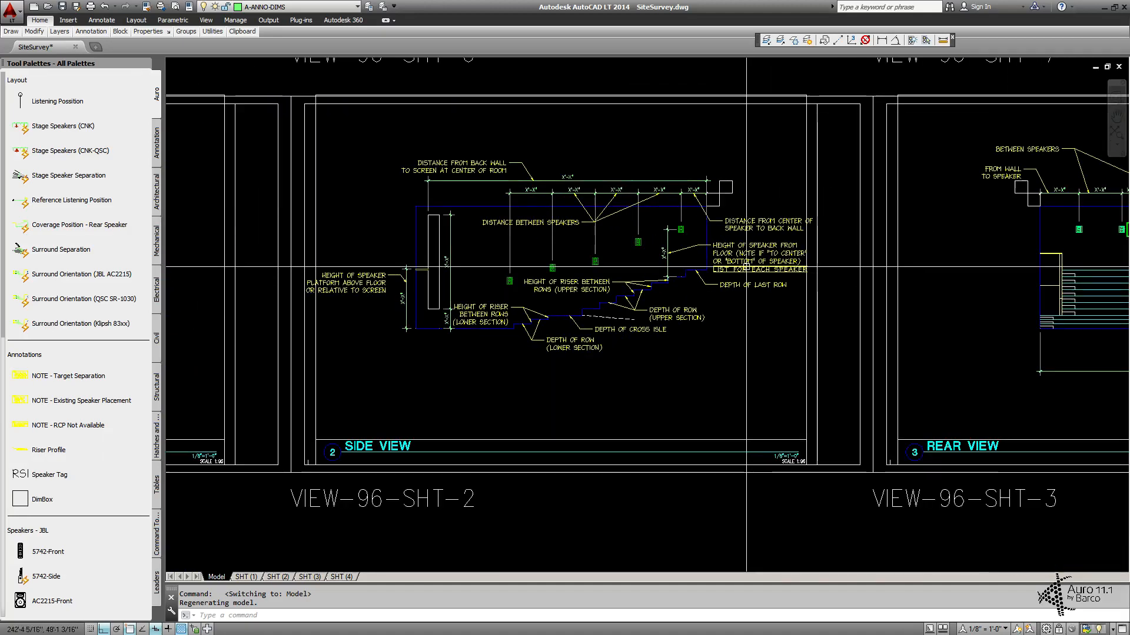
pyautogui.moveTo(980, 242); pyautogui.dragTo(942, 243, button='middle')
pyautogui.moveTo(941, 243); pyautogui.dragTo(482, 248)
pyautogui.moveTo(895, 248); pyautogui.dragTo(537, 237, button='middle')
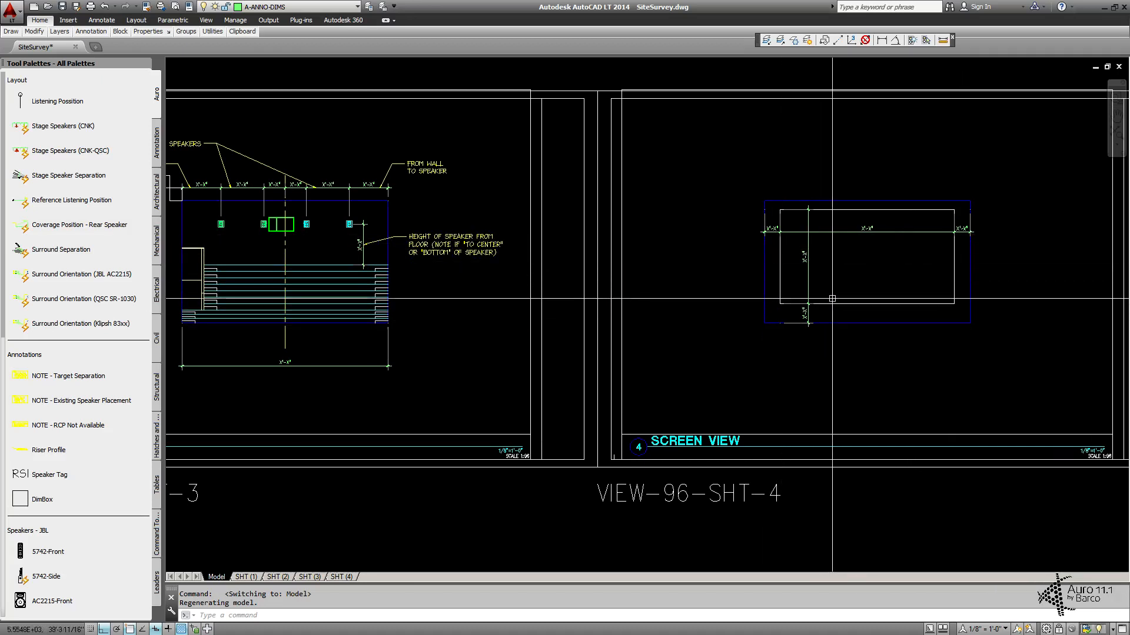
pyautogui.moveTo(591, 325); pyautogui.dragTo(779, 320, button='middle')
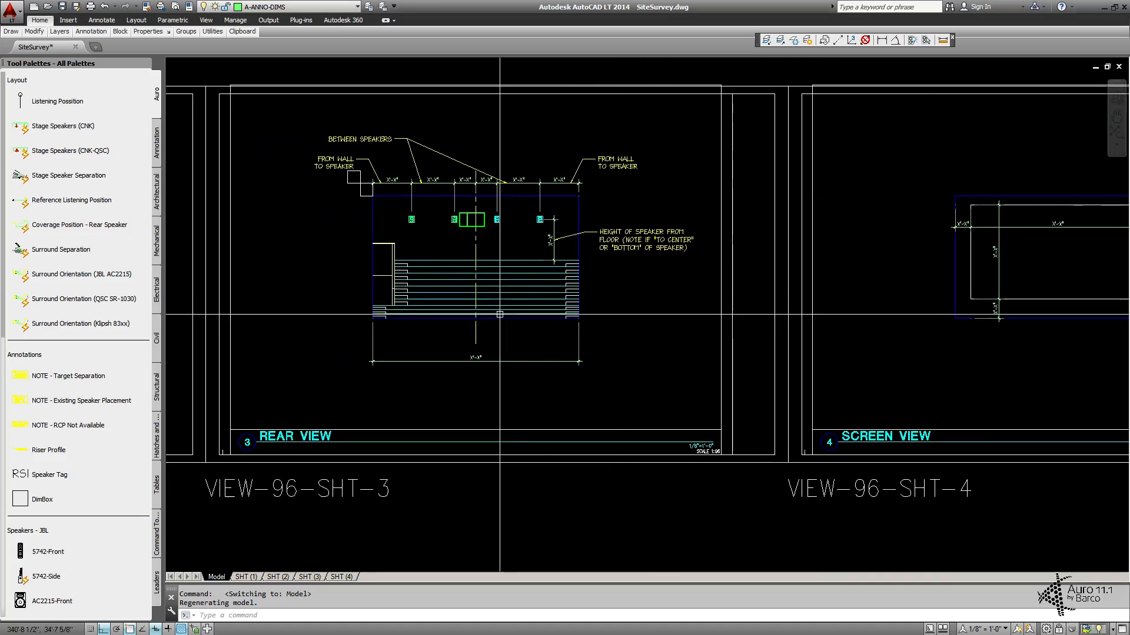
pyautogui.moveTo(476, 309); pyautogui.dragTo(741, 308, button='middle')
pyautogui.moveTo(438, 300); pyautogui.dragTo(580, 310, button='middle')
pyautogui.moveTo(405, 294); pyautogui.dragTo(824, 306, button='middle')
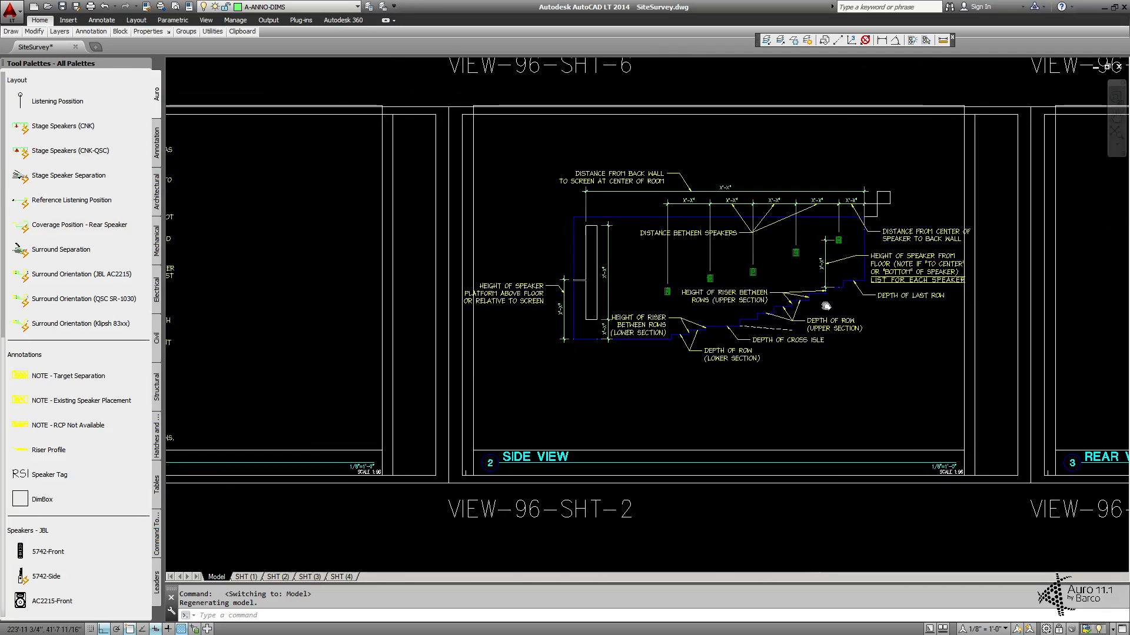
pyautogui.moveTo(555, 303); pyautogui.dragTo(762, 285, button='middle')
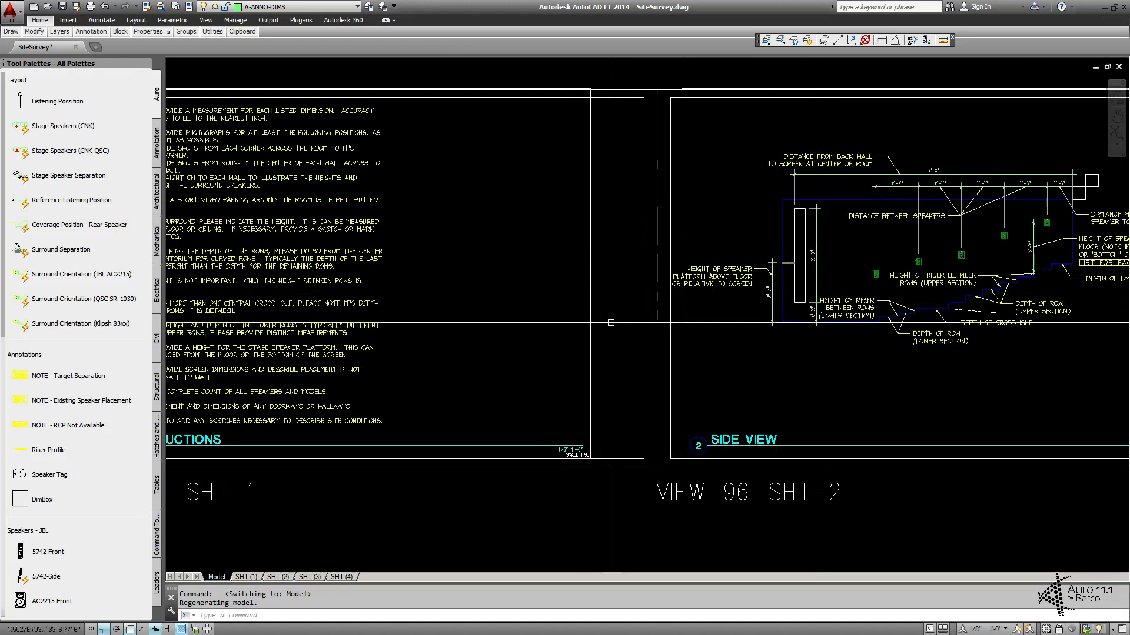
pyautogui.moveTo(616, 322); pyautogui.dragTo(710, 313, button='middle')
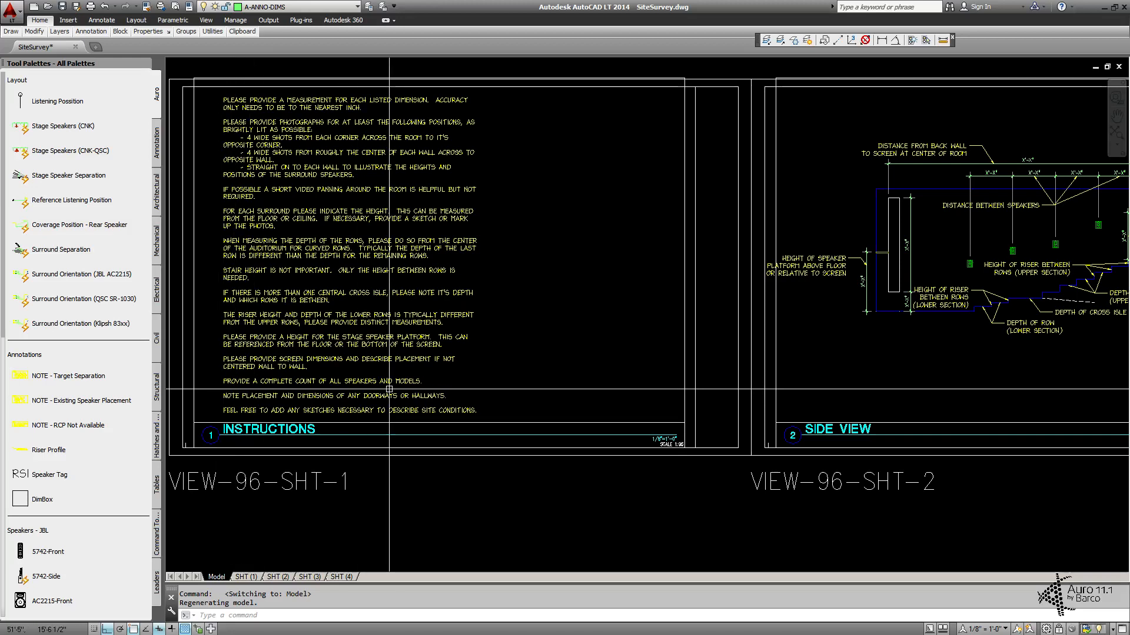
# - Check the remaining Instructions notes on speaker counts, doorways and sketches against the Side View and Rear View sheets
pyautogui.moveTo(940, 262); pyautogui.dragTo(790, 258, button='middle')
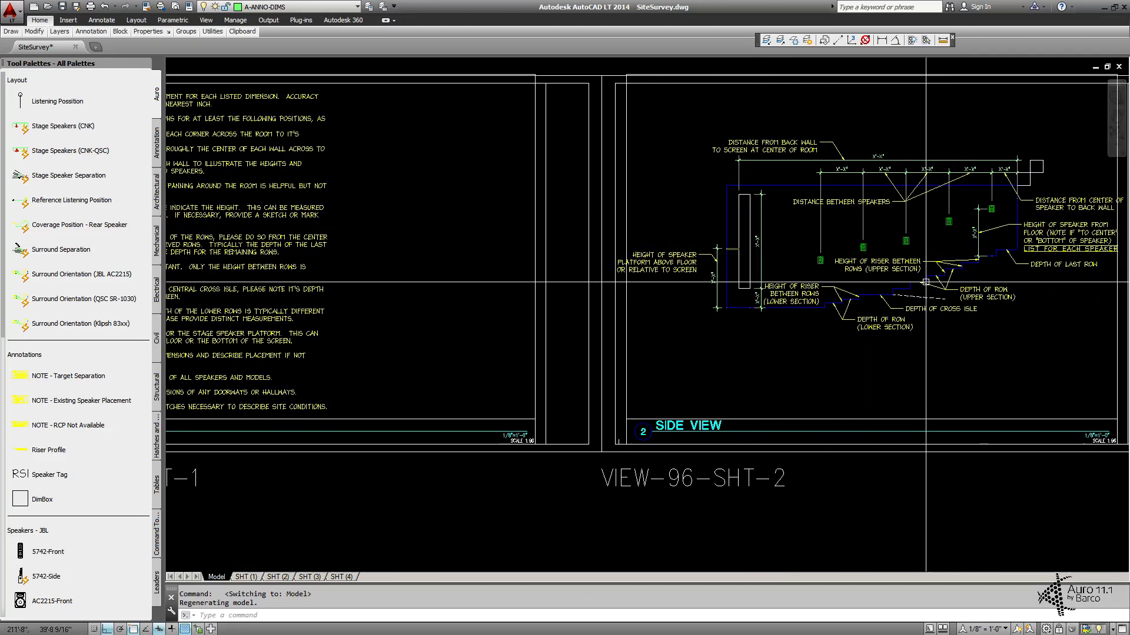
pyautogui.moveTo(926, 282)
pyautogui.mouseDown(button='middle')
pyautogui.moveTo(566, 293)
pyautogui.moveTo(1008, 271)
pyautogui.mouseUp(button='middle')
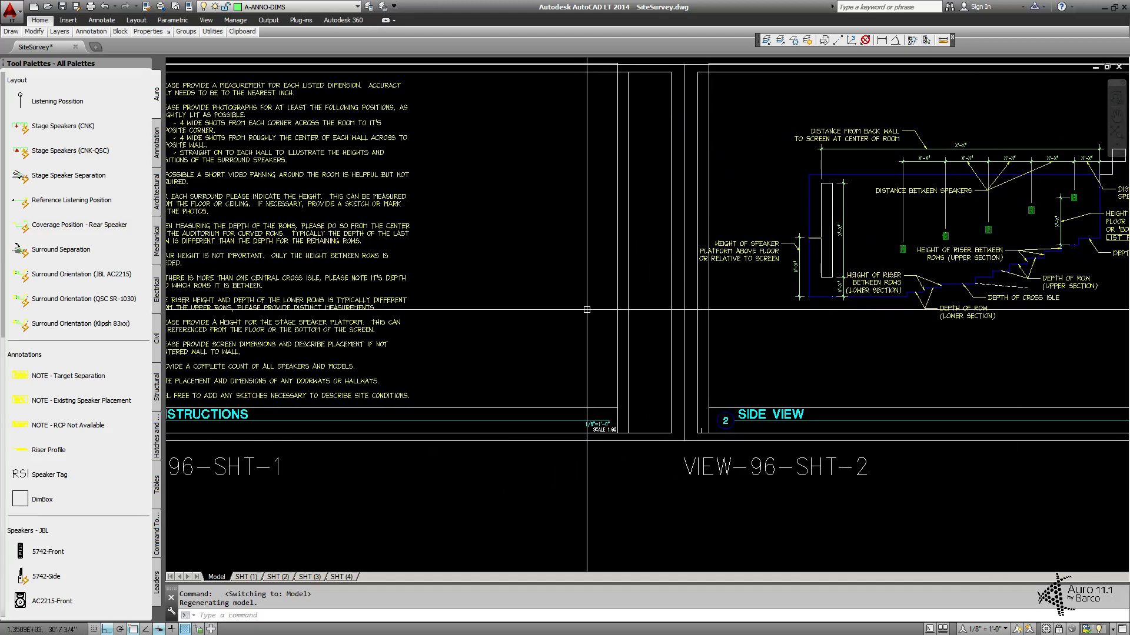
pyautogui.moveTo(587, 310); pyautogui.dragTo(681, 309, button='middle')
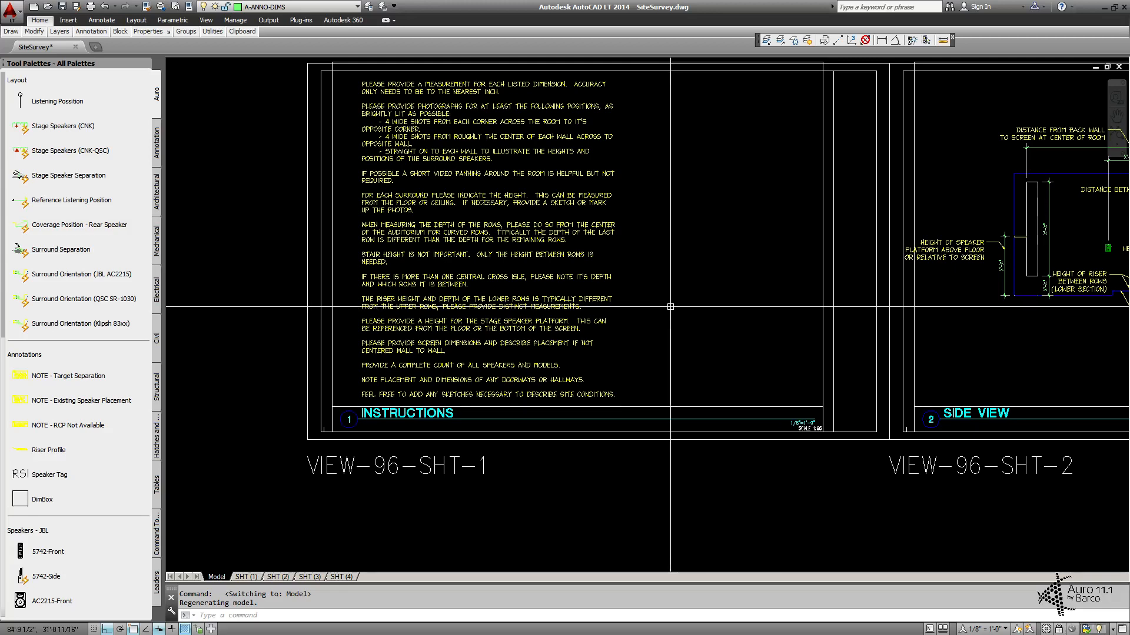
pyautogui.moveTo(937, 277); pyautogui.dragTo(702, 293, button='middle')
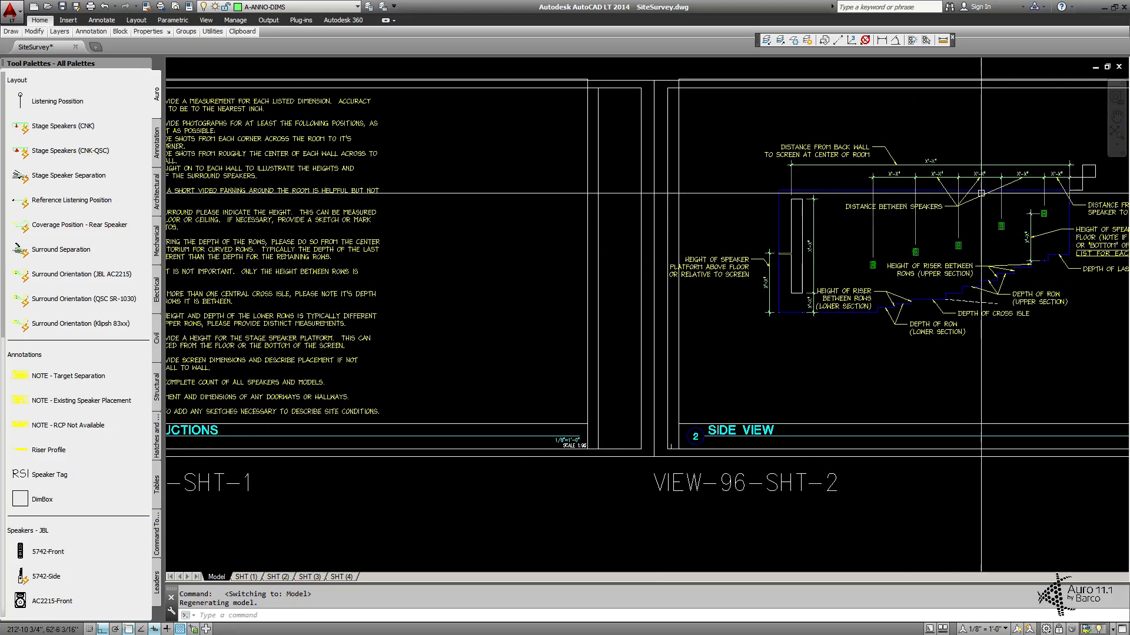
pyautogui.moveTo(375, 365); pyautogui.dragTo(581, 340, button='middle')
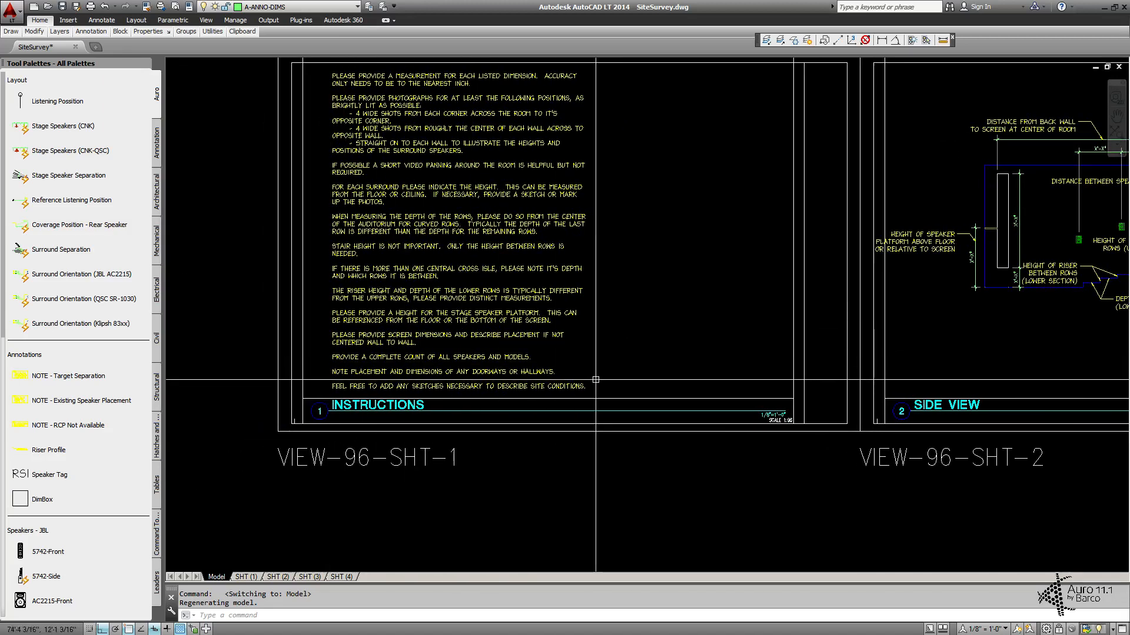
pyautogui.moveTo(772, 315); pyautogui.dragTo(514, 320, button='middle')
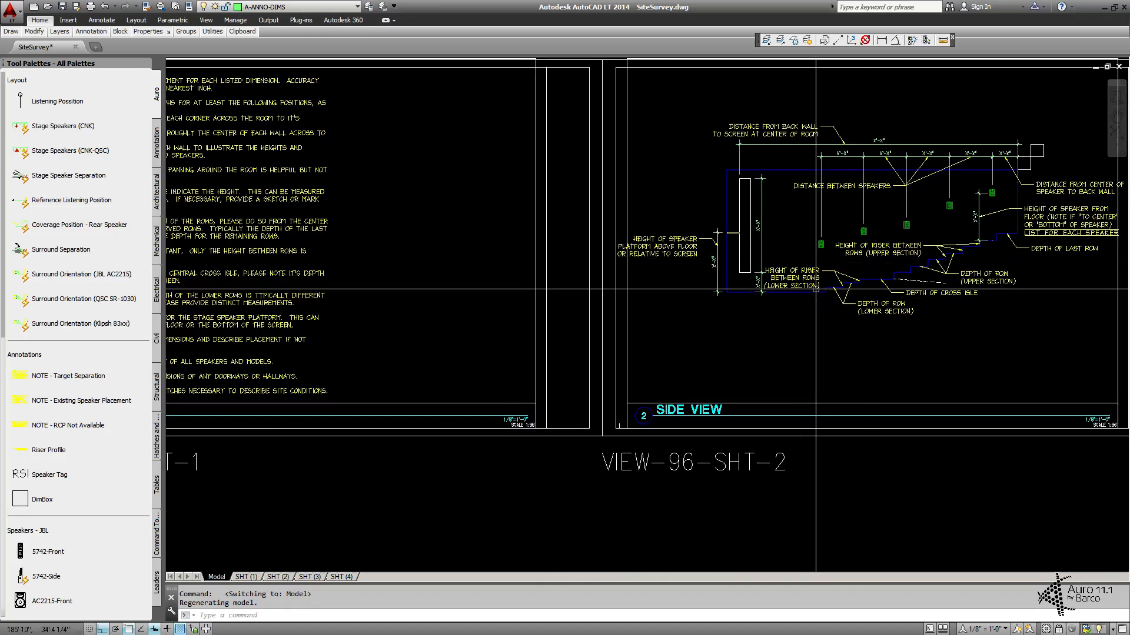
pyautogui.moveTo(780, 277); pyautogui.dragTo(546, 289, button='middle')
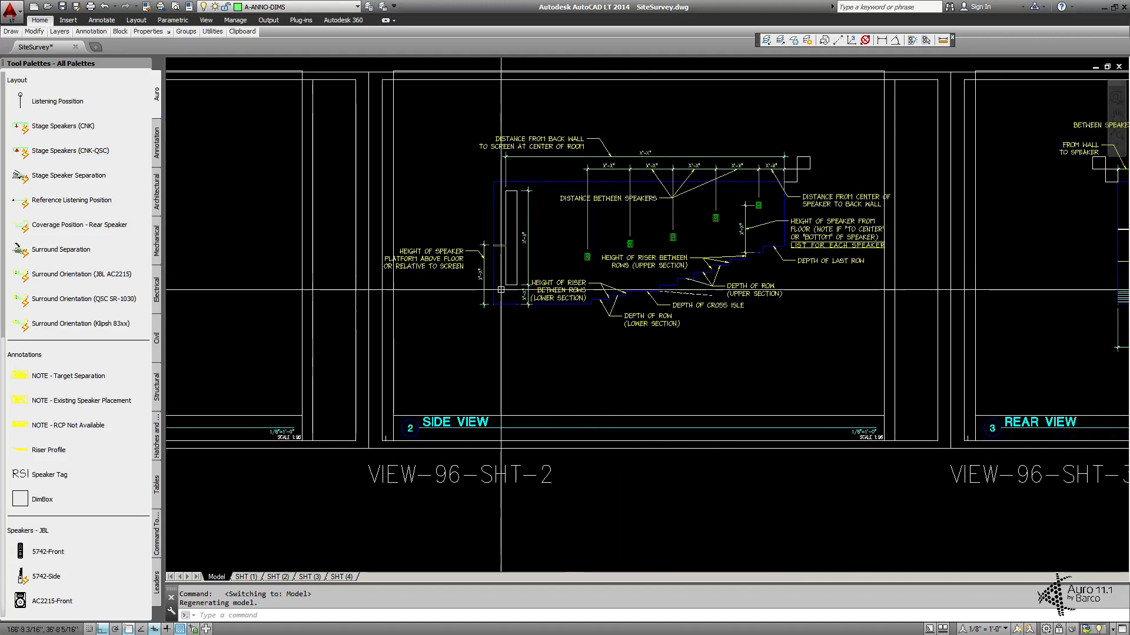
pyautogui.moveTo(612, 322); pyautogui.dragTo(294, 325, button='middle')
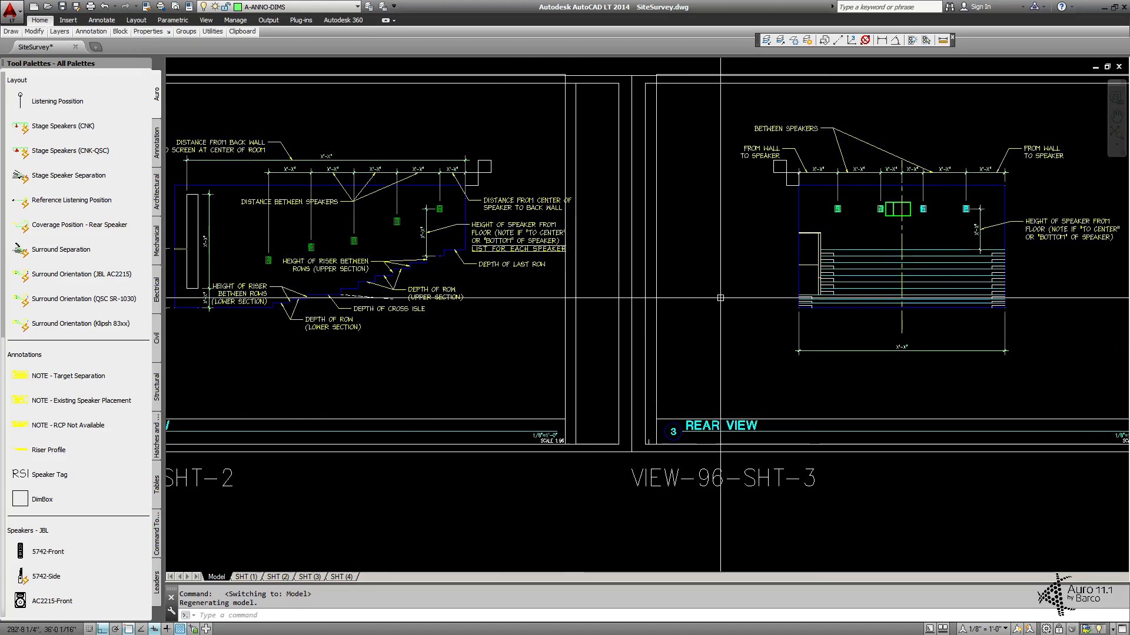
pyautogui.moveTo(924, 289); pyautogui.dragTo(816, 285, button='middle')
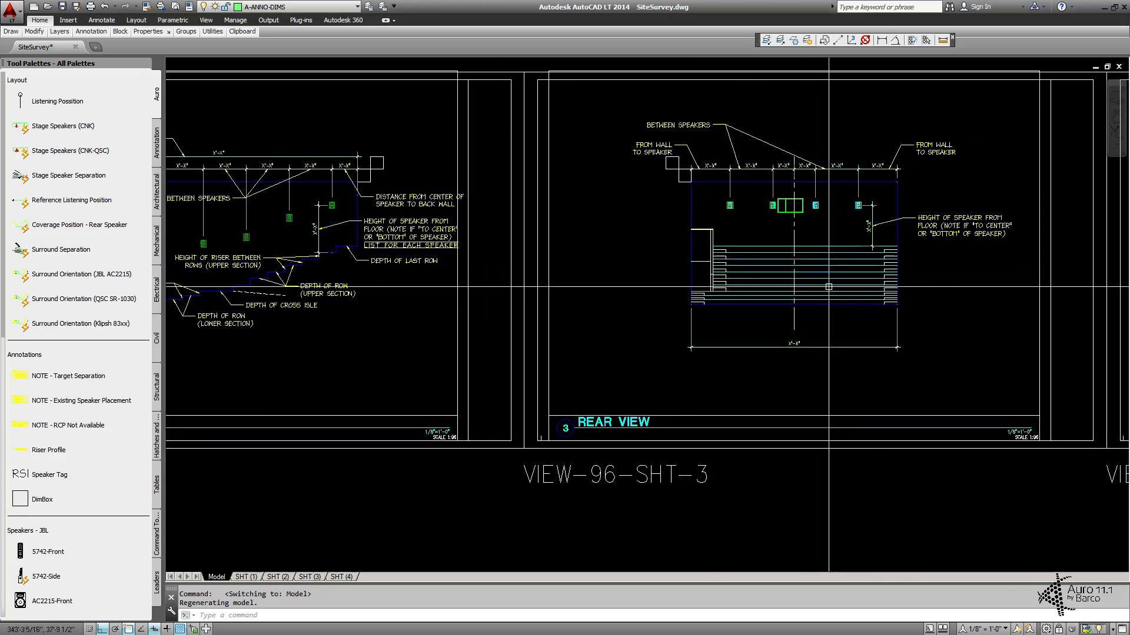
pyautogui.moveTo(572, 350); pyautogui.dragTo(867, 312, button='middle')
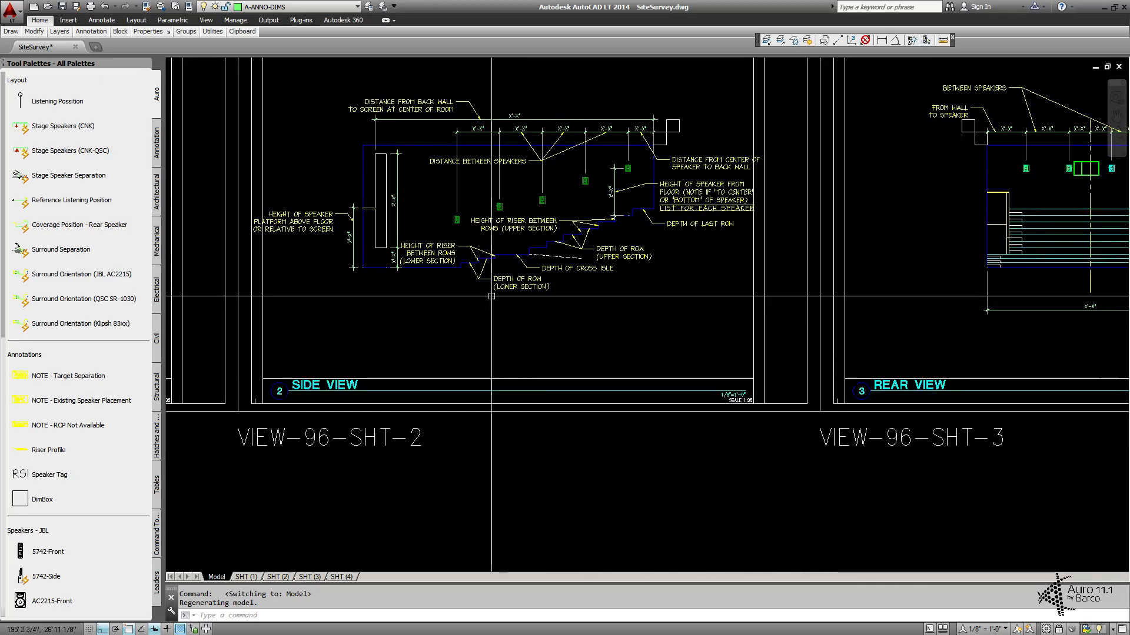
pyautogui.moveTo(421, 299)
pyautogui.mouseDown(button='middle')
pyautogui.moveTo(725, 326)
pyautogui.moveTo(687, 337)
pyautogui.moveTo(697, 318)
pyautogui.mouseUp(button='middle')
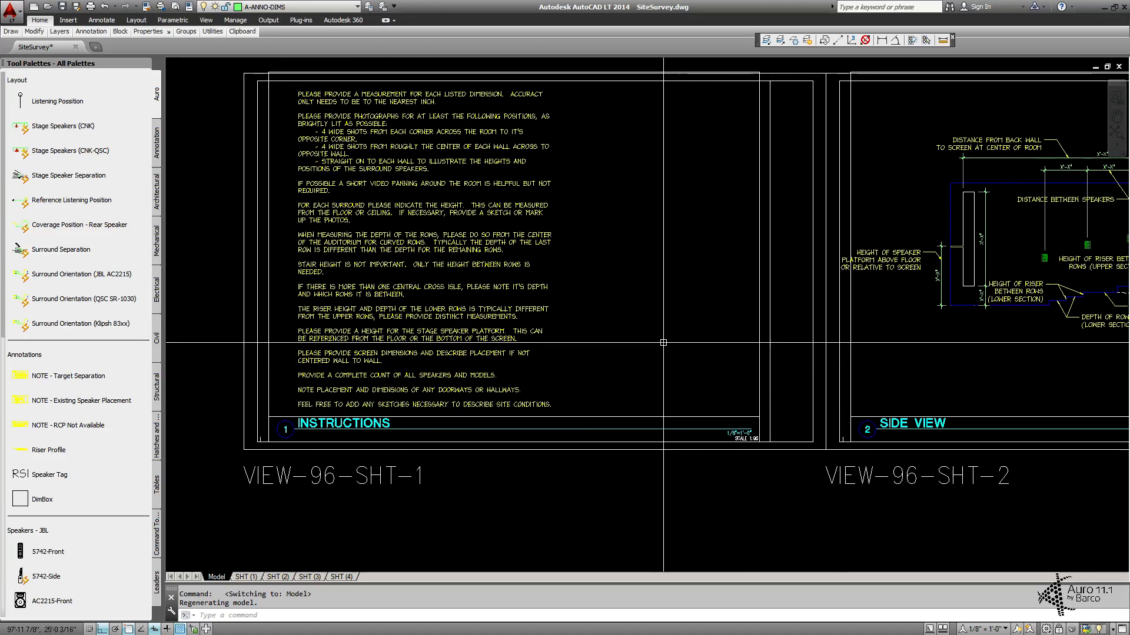
# - Examine the speaker spacing and height callouts in the Rear View and the distance callouts in the Side View
pyautogui.moveTo(994, 313); pyautogui.dragTo(564, 322, button='middle')
pyautogui.moveTo(846, 299); pyautogui.dragTo(436, 330, button='middle')
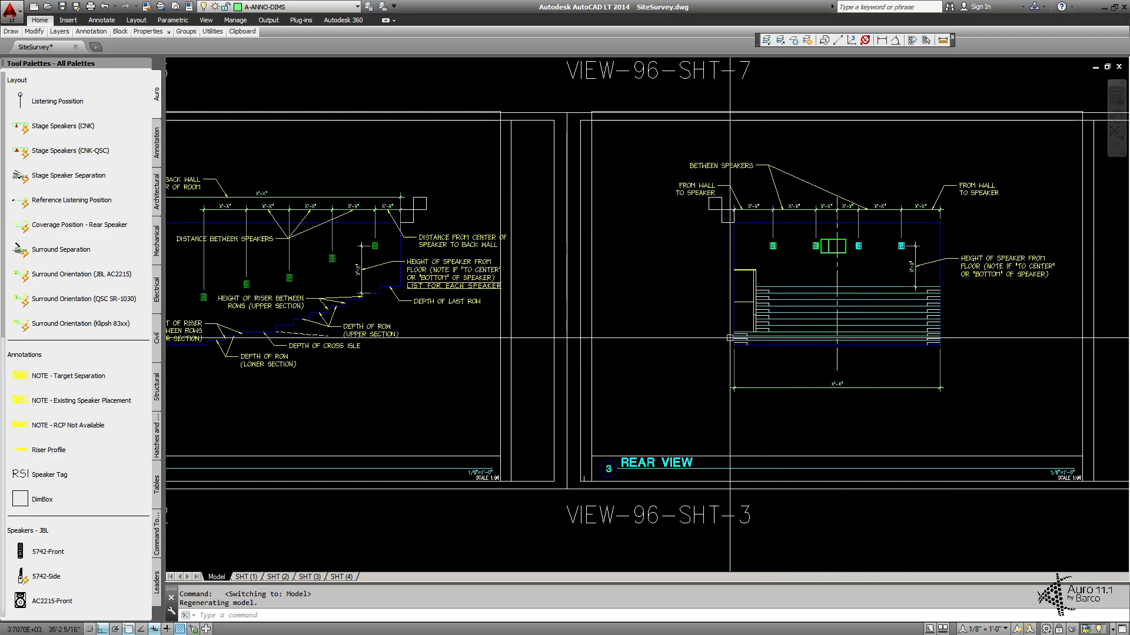
pyautogui.moveTo(524, 339); pyautogui.dragTo(700, 327, button='middle')
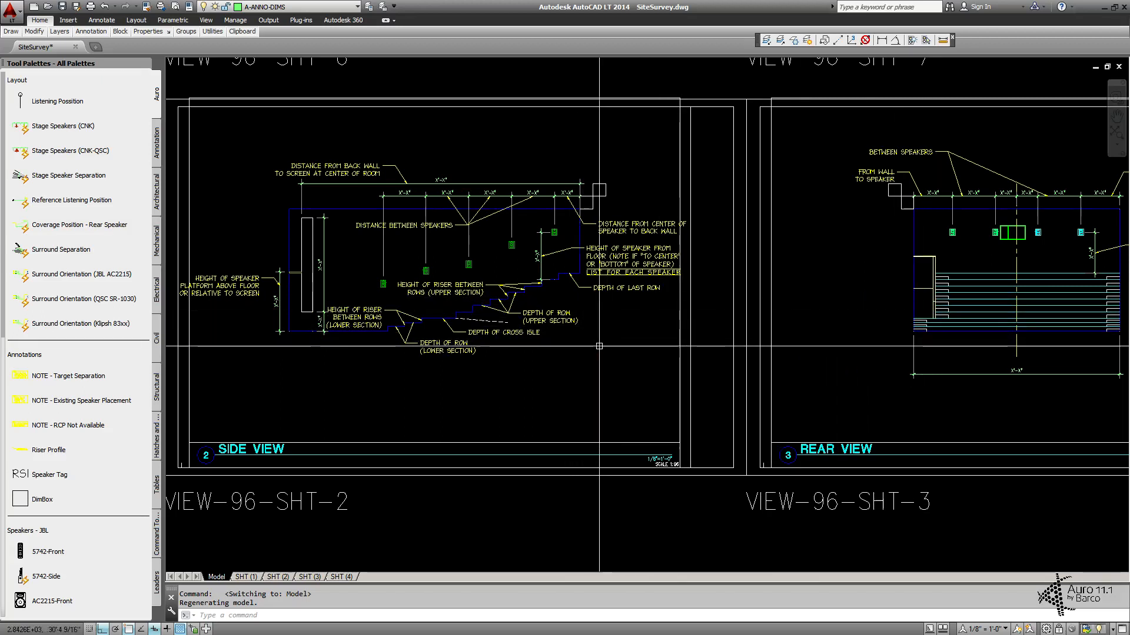
pyautogui.moveTo(410, 330); pyautogui.dragTo(484, 333, button='middle')
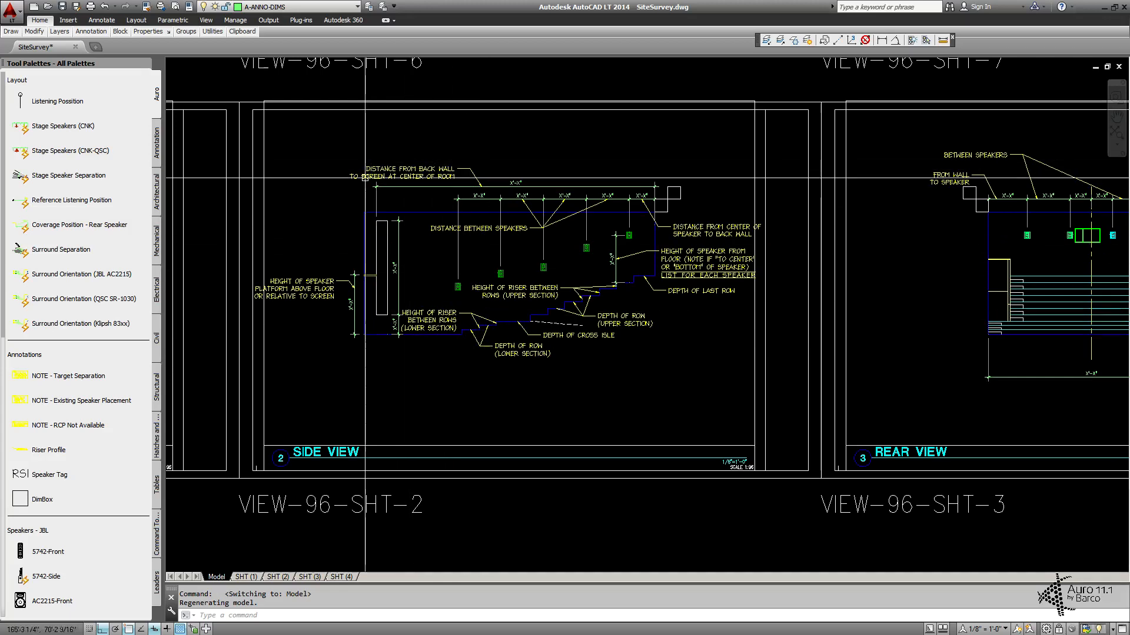
# - Recheck the Instructions notes and examine the Side View callouts for speaker spacing, platform height, screen height and distance to the back wall
pyautogui.moveTo(364, 176)
pyautogui.mouseDown(button='middle')
pyautogui.moveTo(495, 276)
pyautogui.moveTo(539, 277)
pyautogui.mouseUp(button='middle')
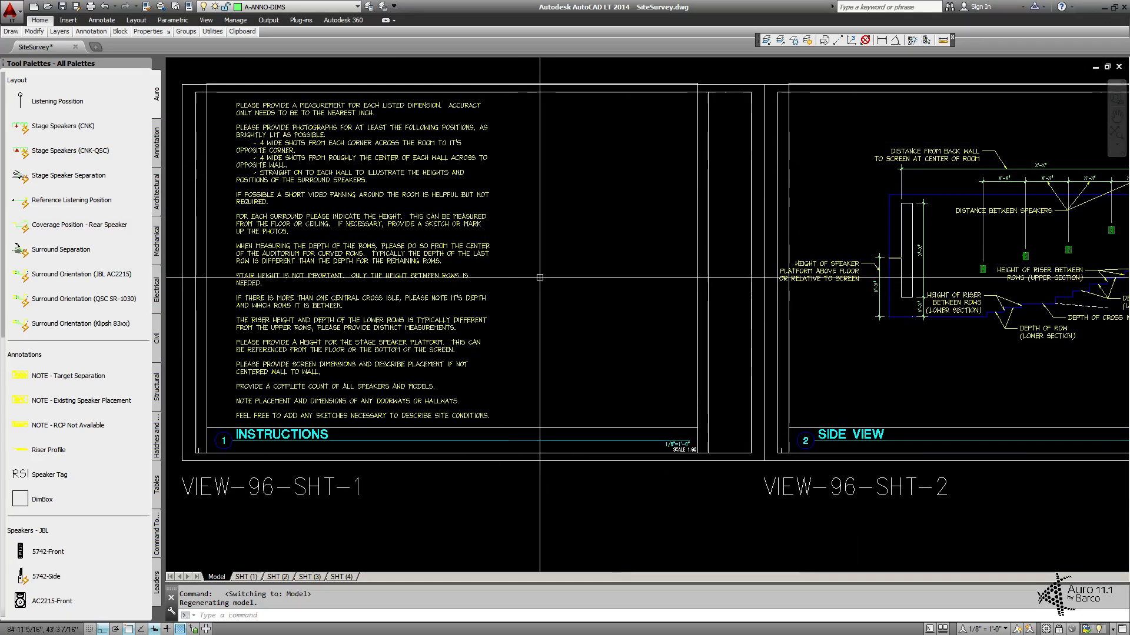
pyautogui.moveTo(809, 225); pyautogui.dragTo(466, 235, button='middle')
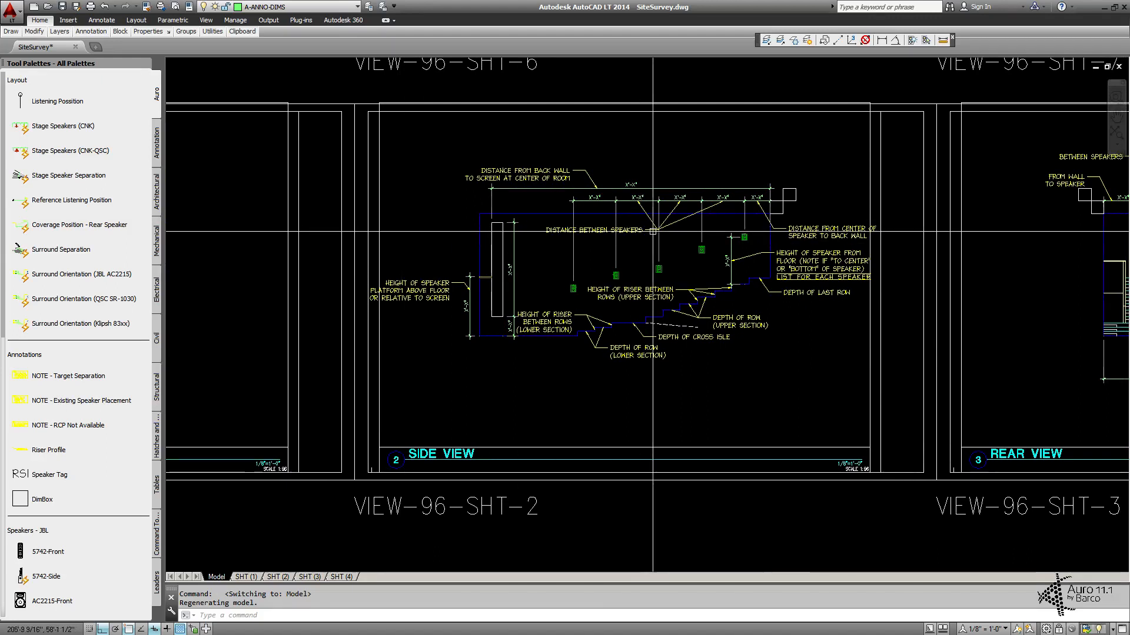
pyautogui.moveTo(657, 232); pyautogui.dragTo(609, 221, button='middle')
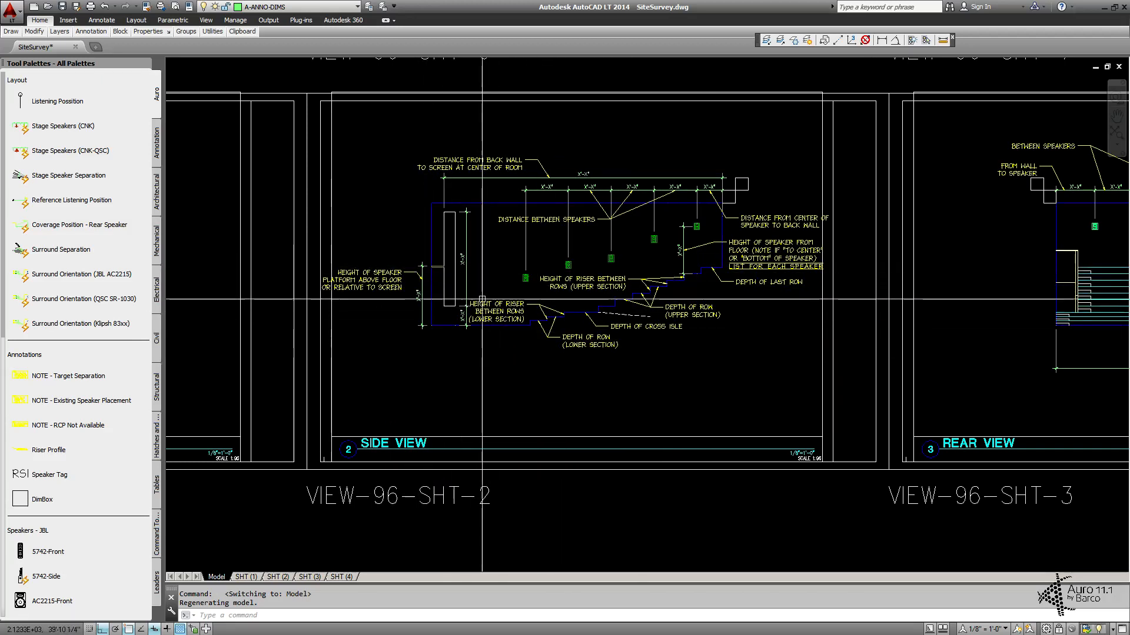
pyautogui.scroll(2, 482, 299)
pyautogui.click(425, 275)
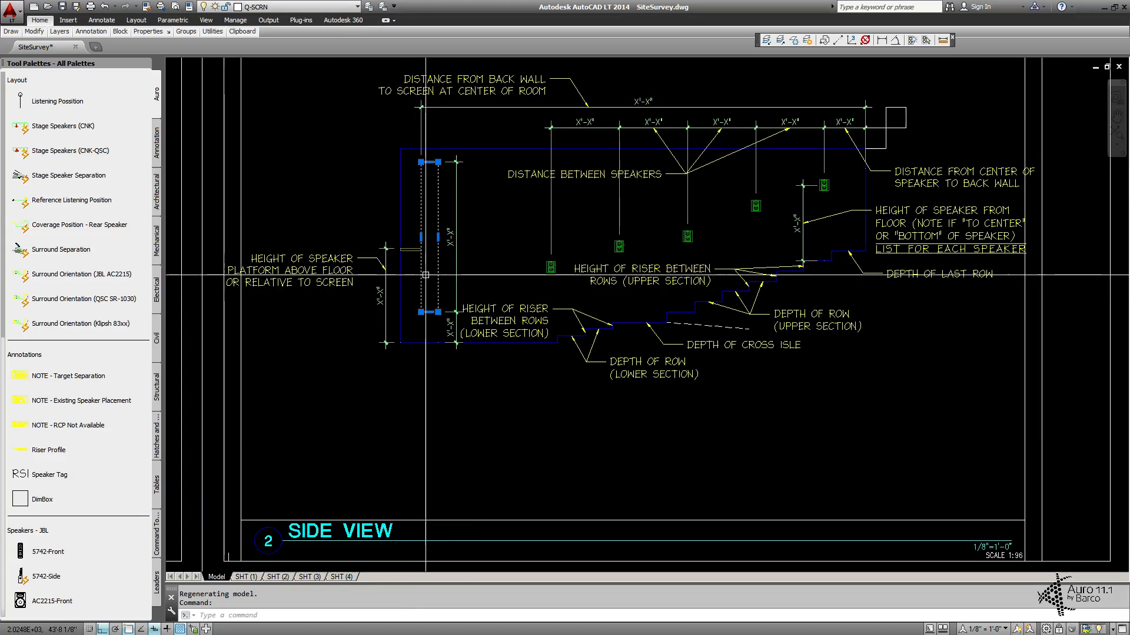
pyautogui.click(426, 275)
pyautogui.press('Escape')
pyautogui.moveTo(536, 254); pyautogui.dragTo(498, 254, button='middle')
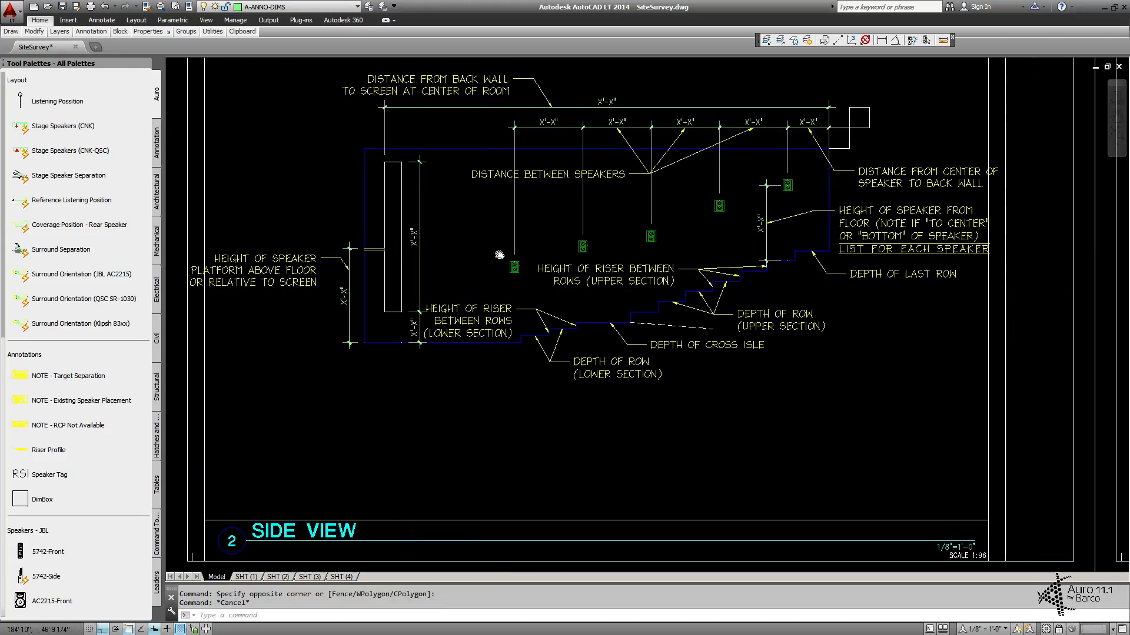
# - Examine the Rear View dimensions for wall-to-speaker distance, spacing between speakers, speaker height from the floor and overall room width
pyautogui.moveTo(967, 241); pyautogui.dragTo(781, 250, button='middle')
pyautogui.moveTo(899, 250); pyautogui.dragTo(412, 274, button='middle')
pyautogui.moveTo(699, 299); pyautogui.dragTo(456, 267, button='middle')
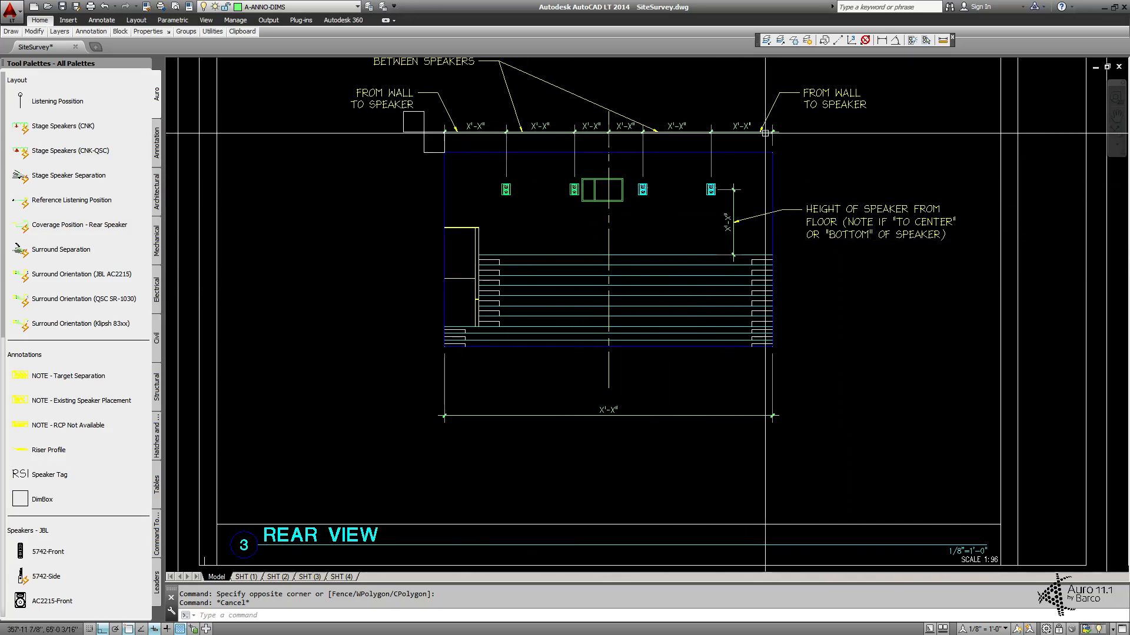
pyautogui.moveTo(618, 143); pyautogui.dragTo(570, 179, button='middle')
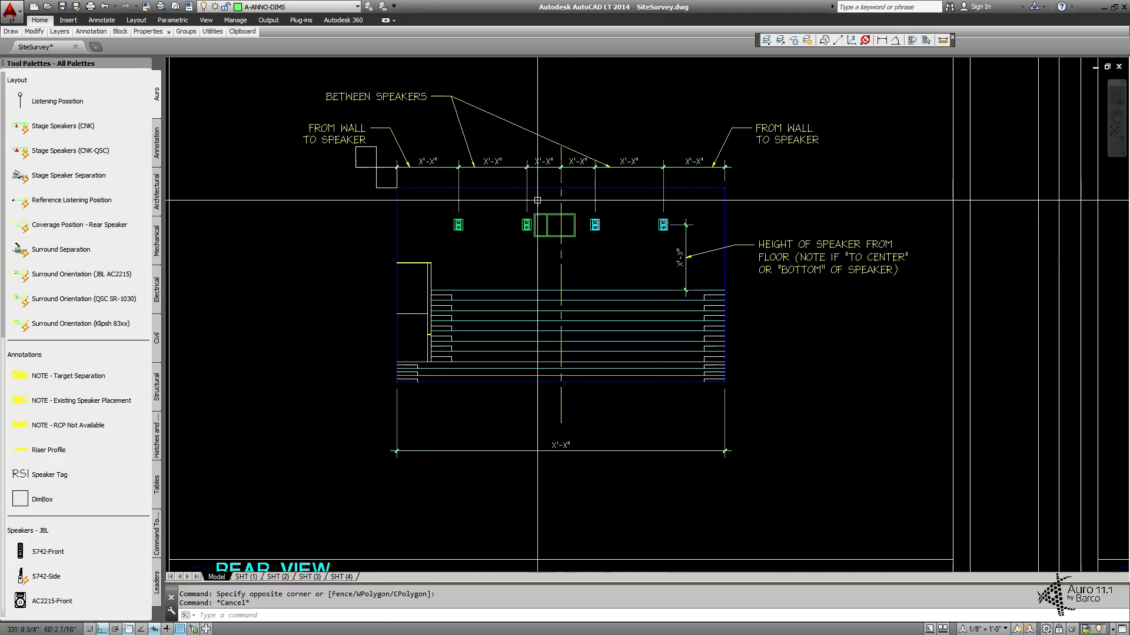
pyautogui.moveTo(816, 199); pyautogui.dragTo(760, 197, button='middle')
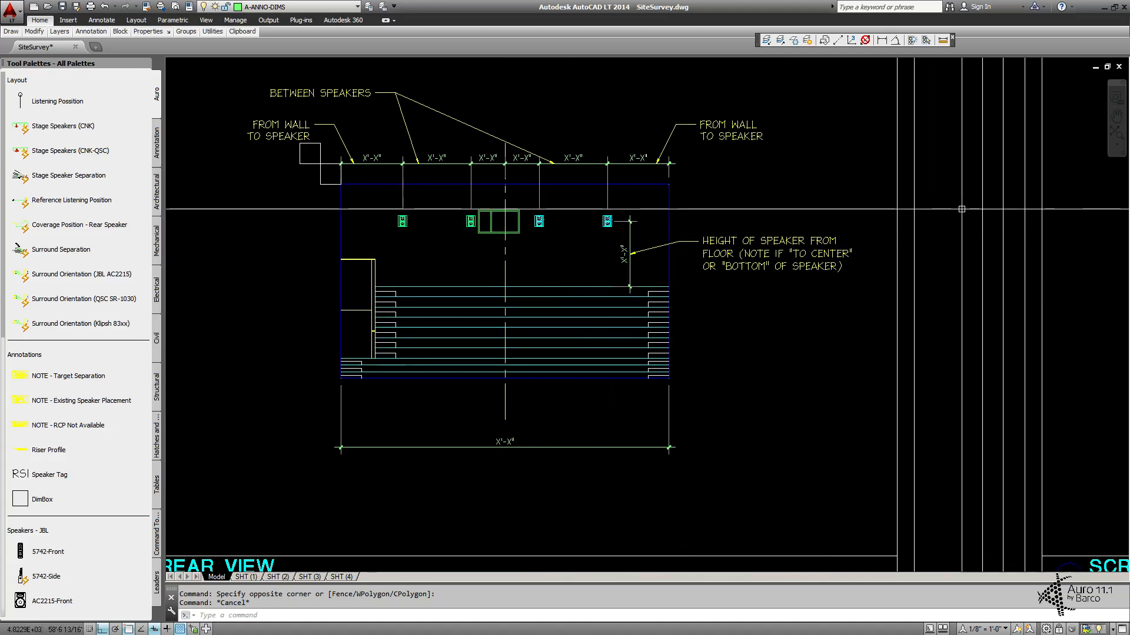
pyautogui.moveTo(961, 209); pyautogui.dragTo(823, 200, button='middle')
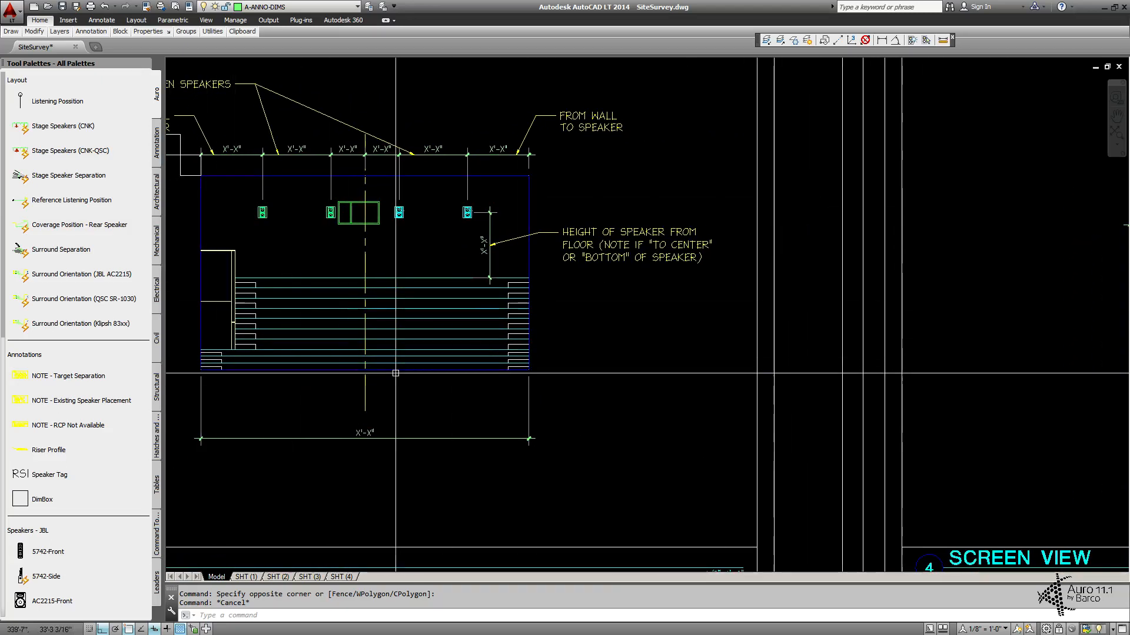
# - Examine the Screen View dimensions for the screen's size and its offsets from walls and floor, and review the overall sheet layout
pyautogui.moveTo(845, 272); pyautogui.dragTo(484, 298, button='middle')
pyautogui.moveTo(747, 284); pyautogui.dragTo(559, 266, button='middle')
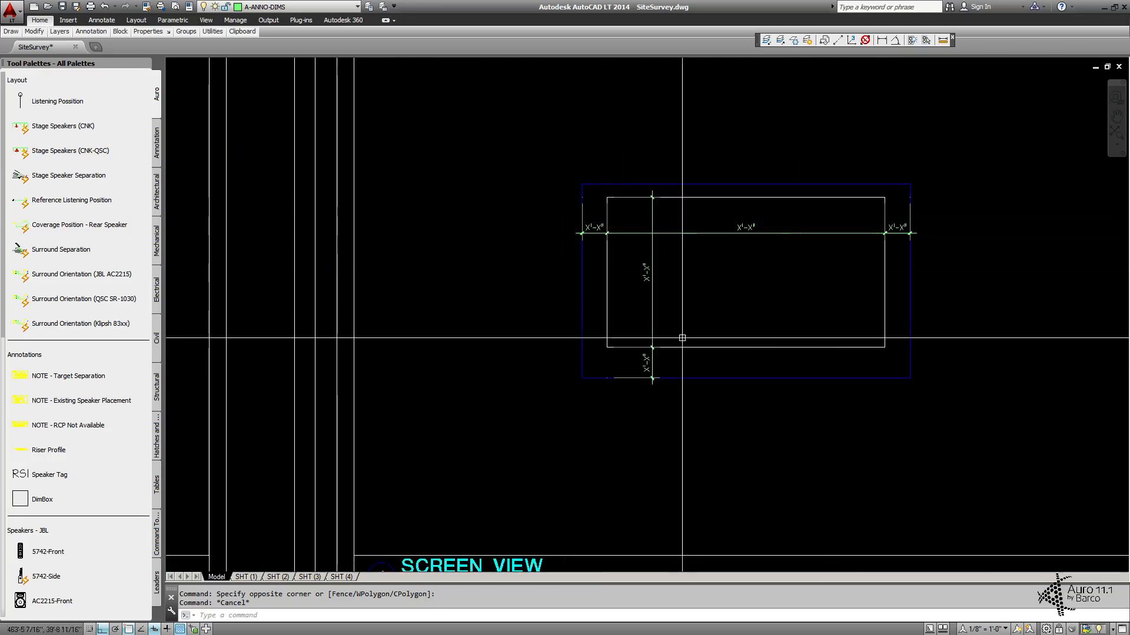
pyautogui.moveTo(820, 262); pyautogui.dragTo(783, 222, button='middle')
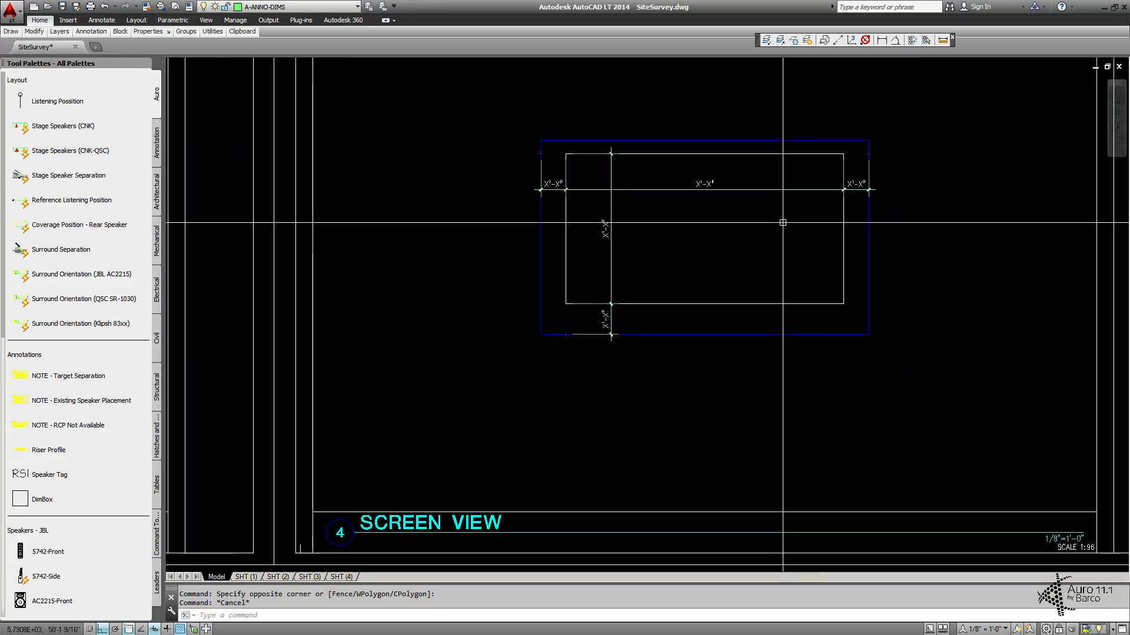
pyautogui.scroll(-2, 803, 255)
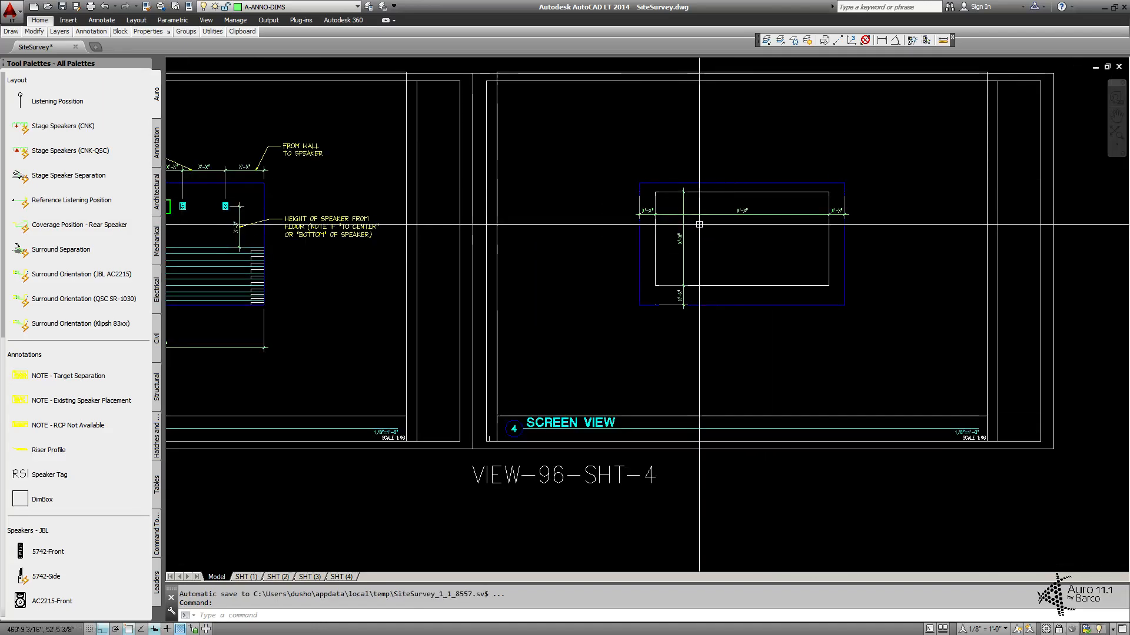
pyautogui.scroll(-2, 699, 224)
pyautogui.scroll(-2, 582, 230)
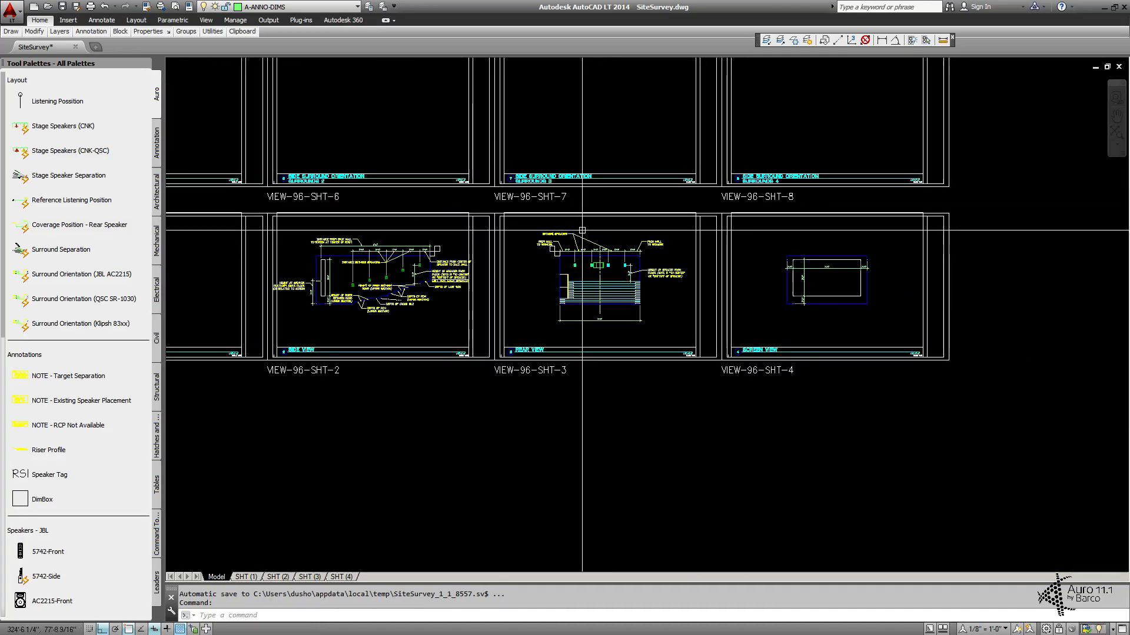
pyautogui.moveTo(241, 243); pyautogui.dragTo(391, 404, button='middle')
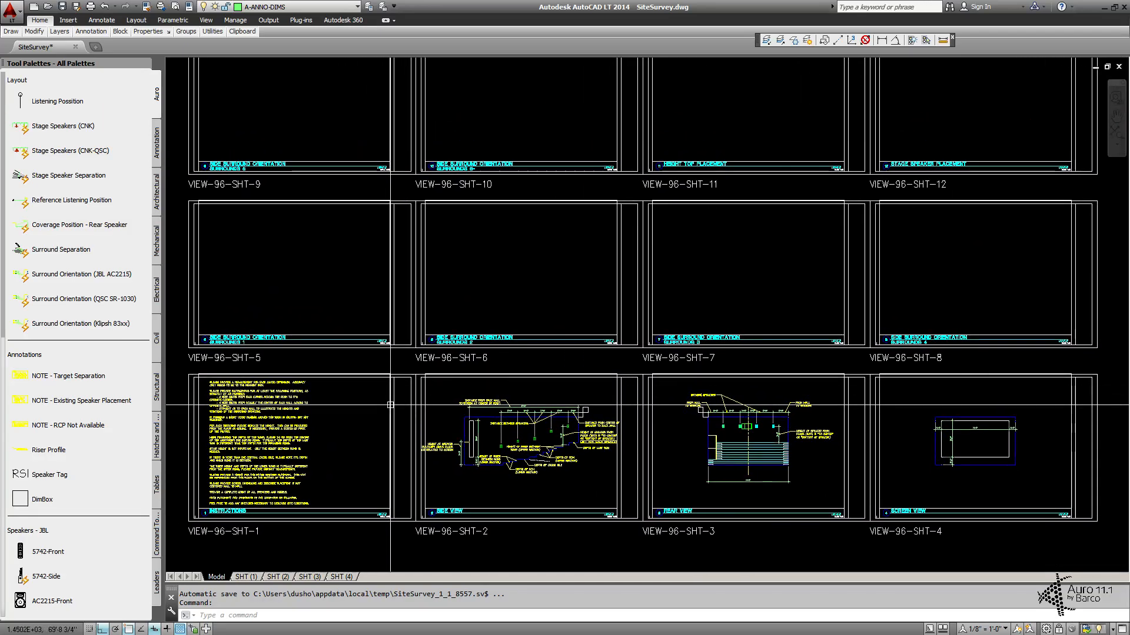